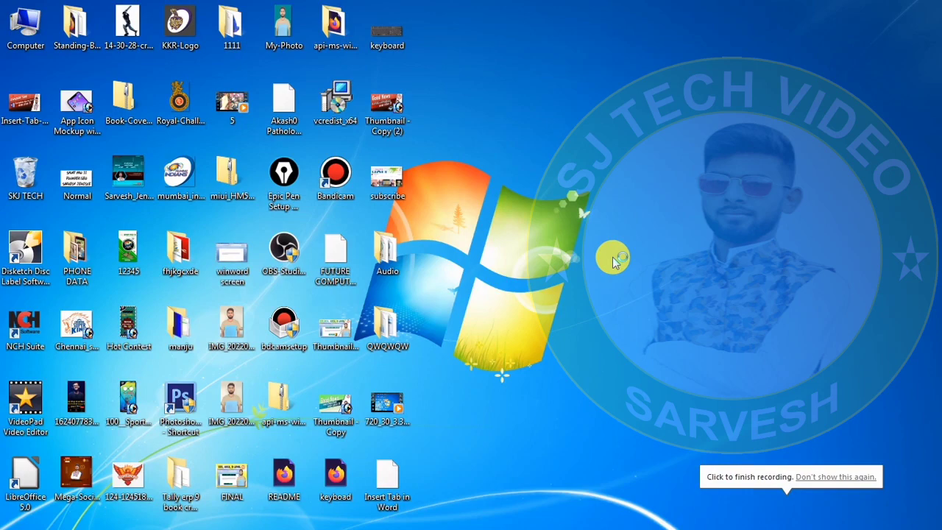
- Start Microsoft Word with winword from the Run box, opening a blank Document1
key("super+r")
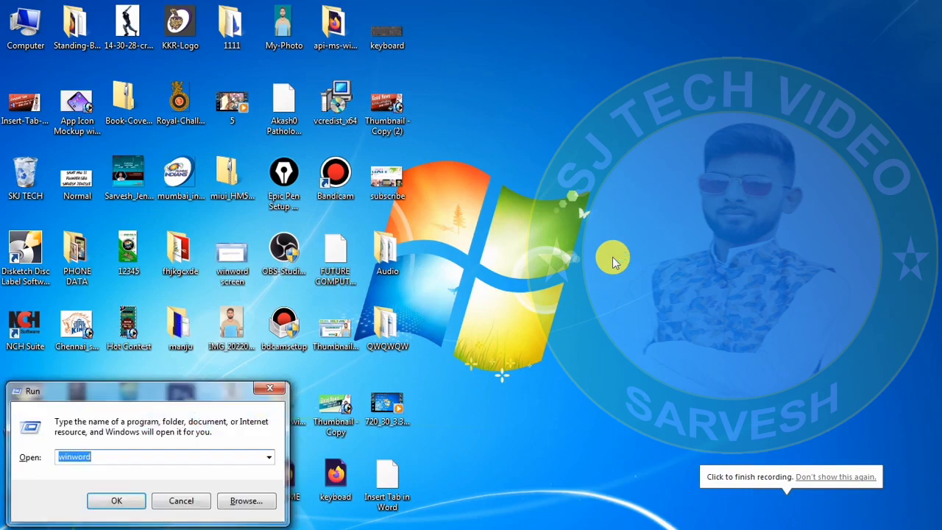
key("Return")
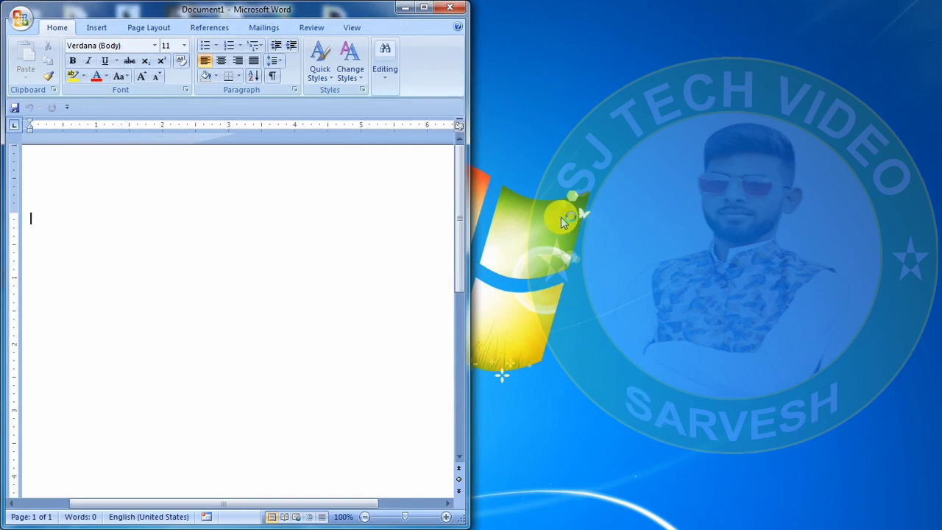
- Maximize the Word window and bring up the Insert ribbon
left_click(425, 9)
left_click(91, 24)
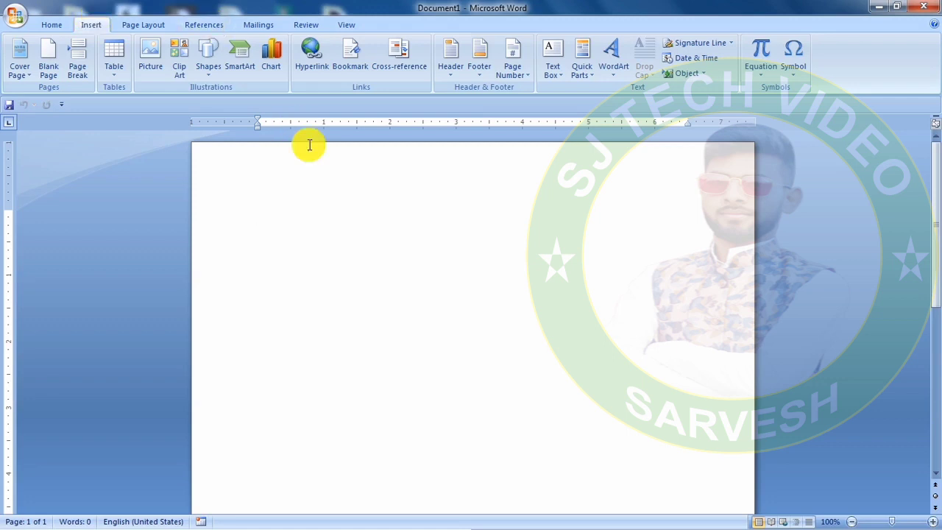
- Insert a Stacked Column chart from the Chart gallery
left_click(274, 65)
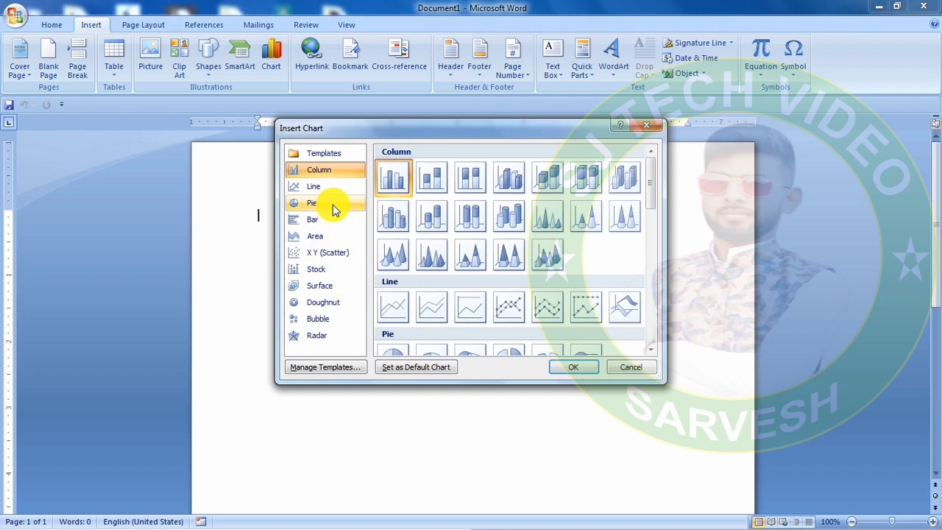
left_click(431, 180)
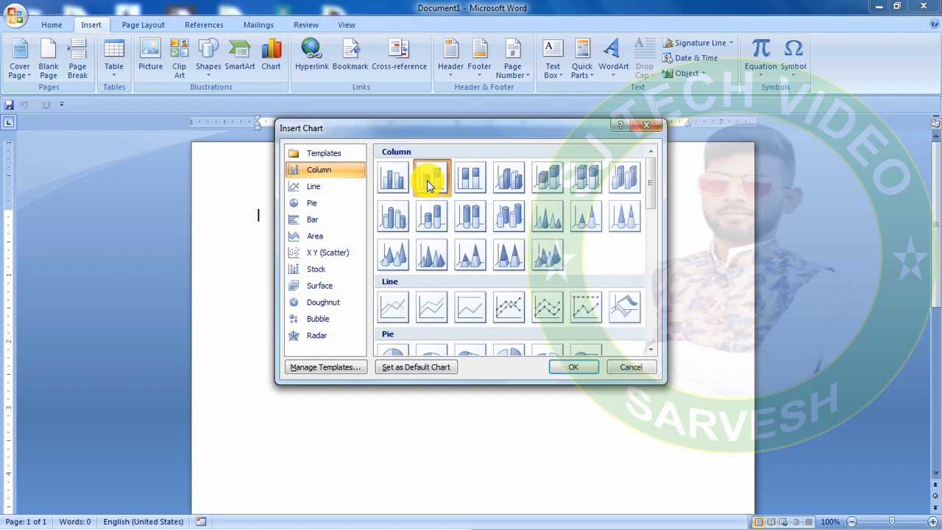
left_click(587, 365)
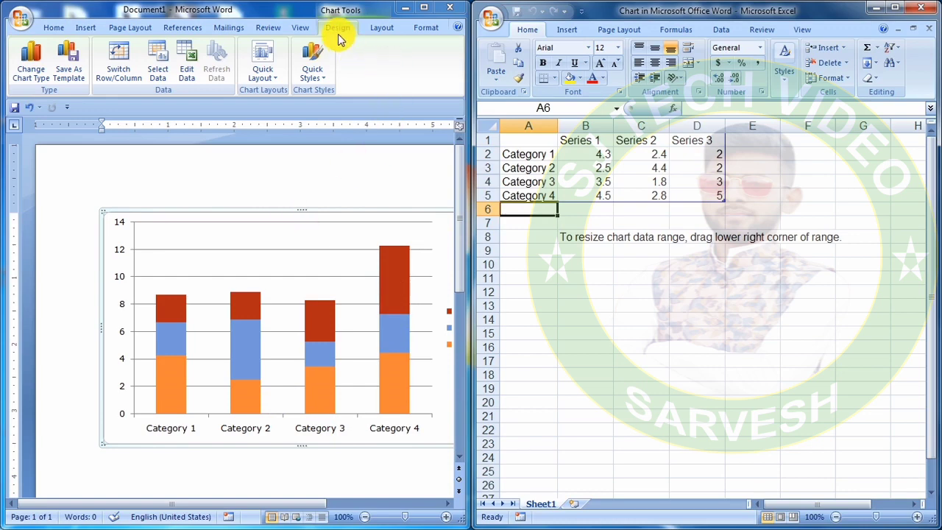
- Browse the Chart Tools Layout and Format options, then return to Design
left_click(381, 28)
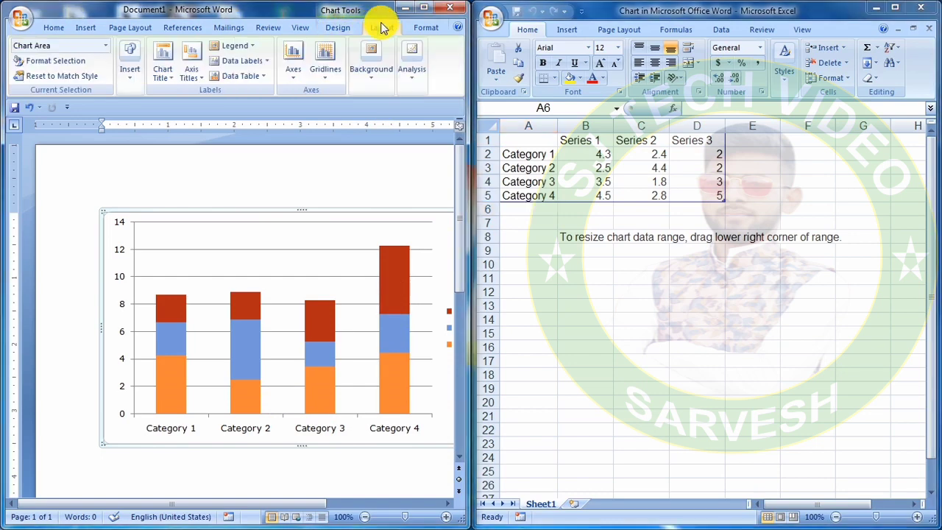
left_click(425, 29)
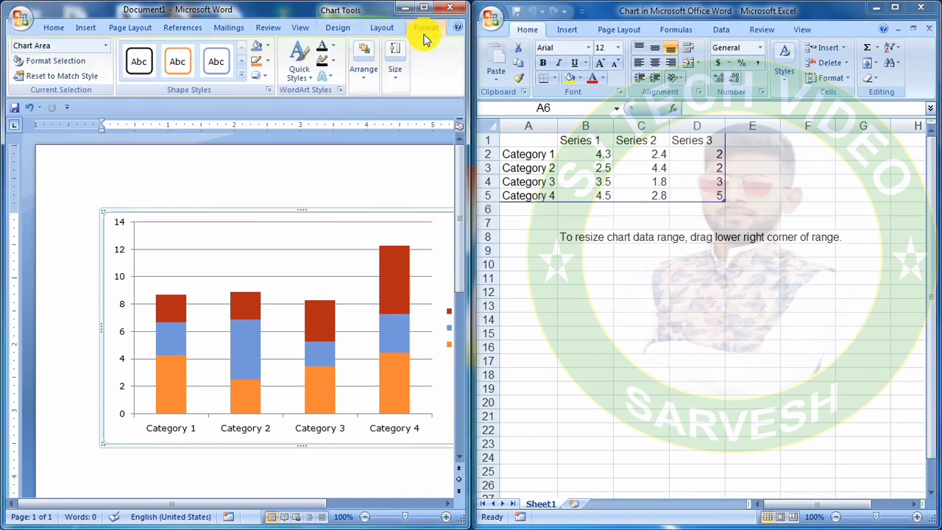
left_click(338, 28)
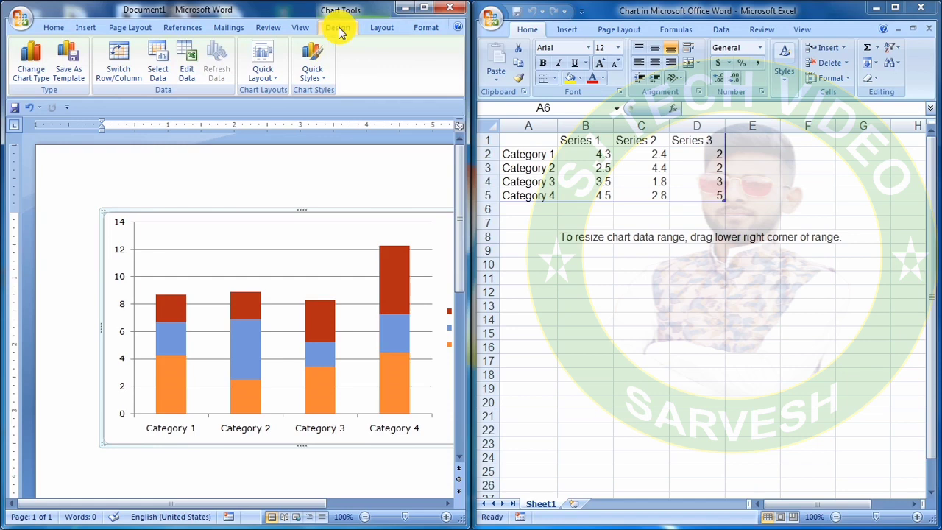
- Change the chart type to Line with Markers
left_click(27, 53)
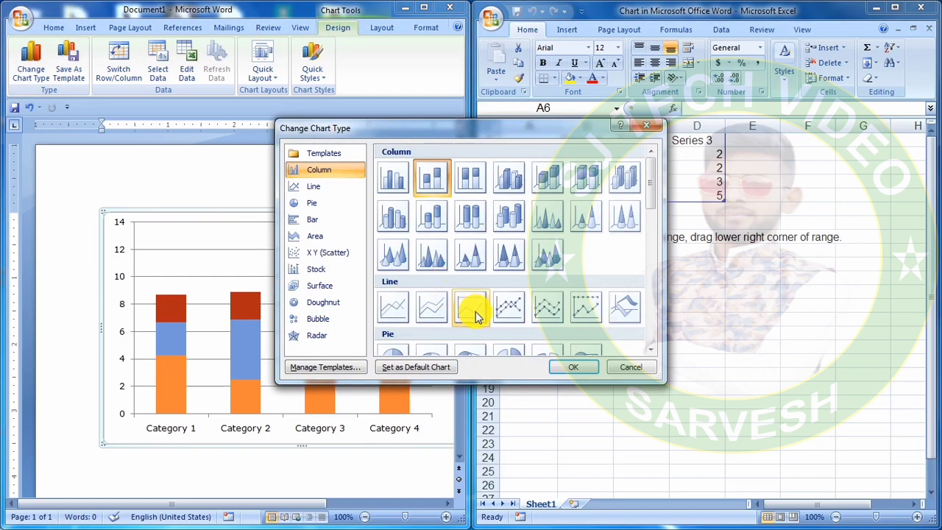
left_click(542, 312)
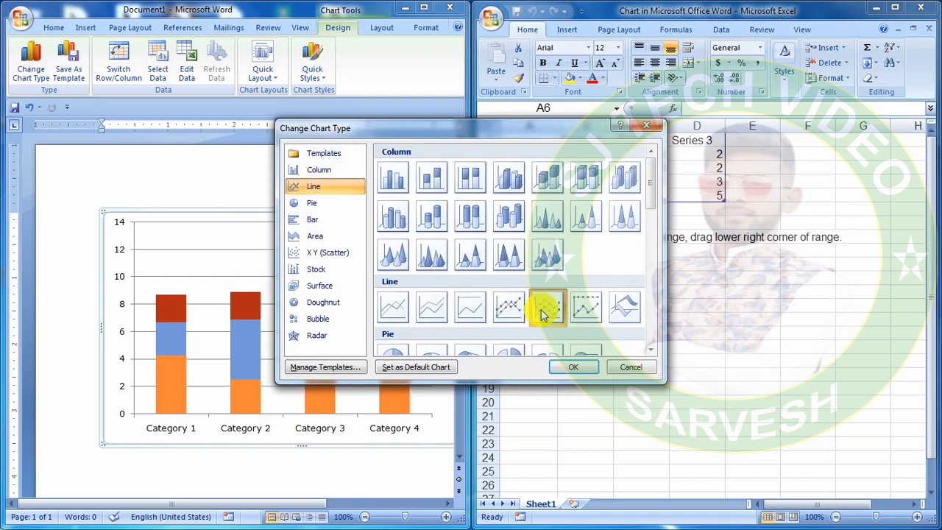
left_click(575, 368)
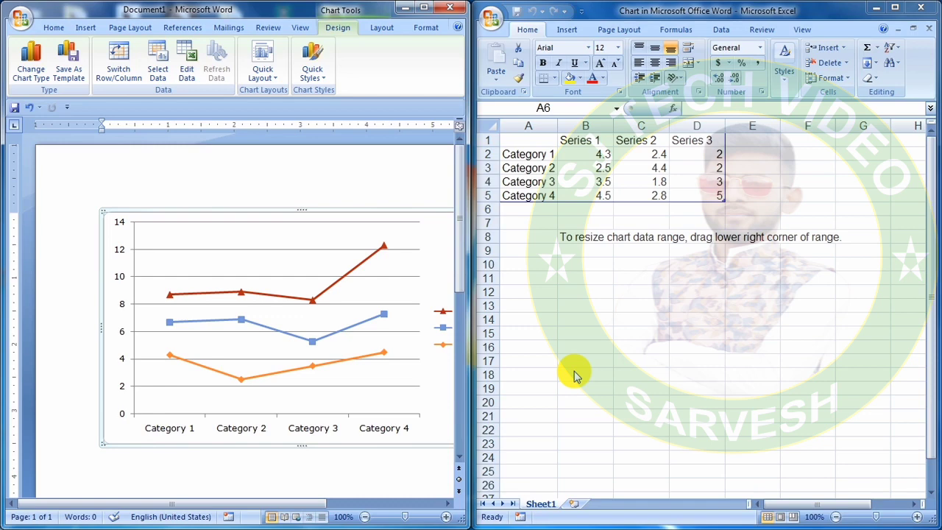
- Replace the Series 1–3 headers in cells B1, C1 and D1 with three players' names
left_click(581, 140)
left_click(581, 140)
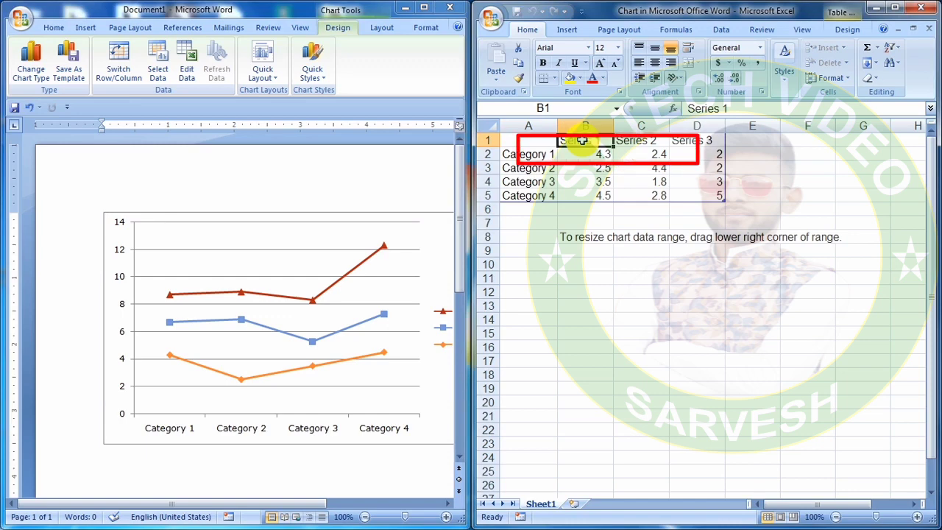
type("R")
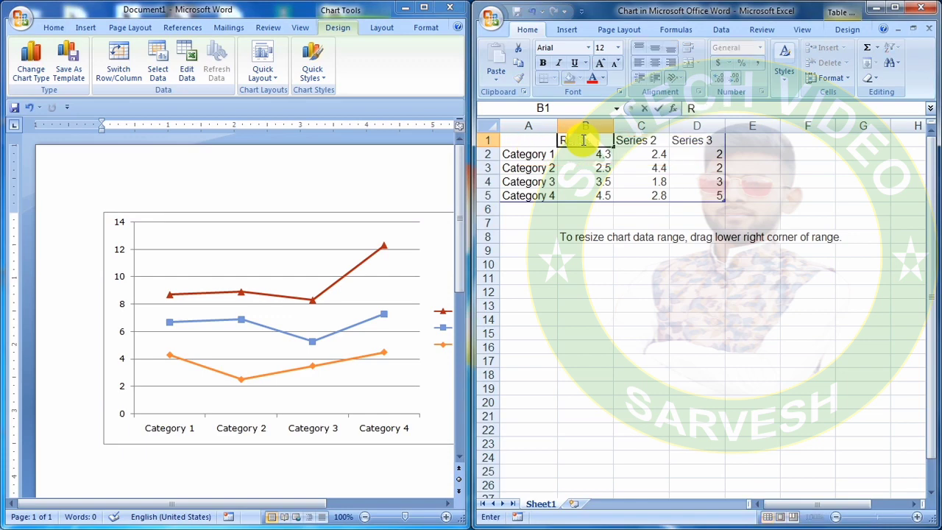
type("oh")
type("it")
type(" sharm")
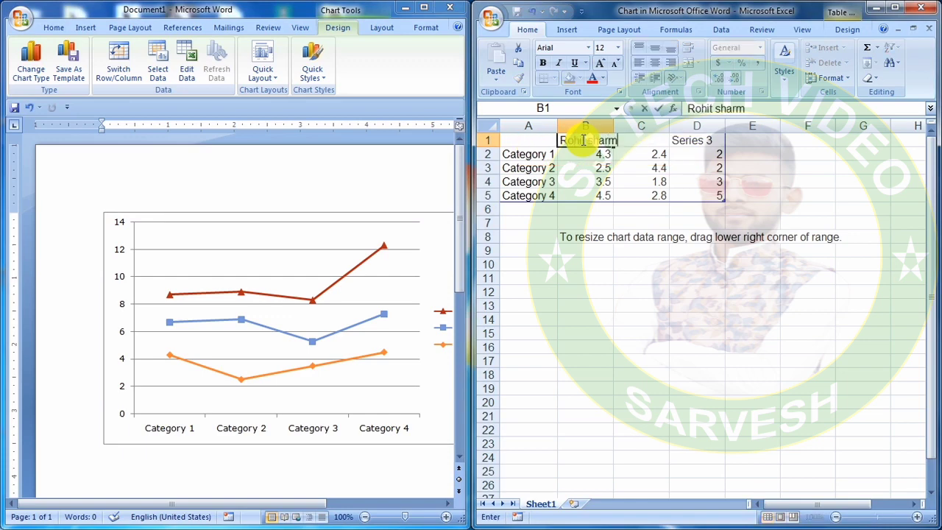
type("a")
key("Tab")
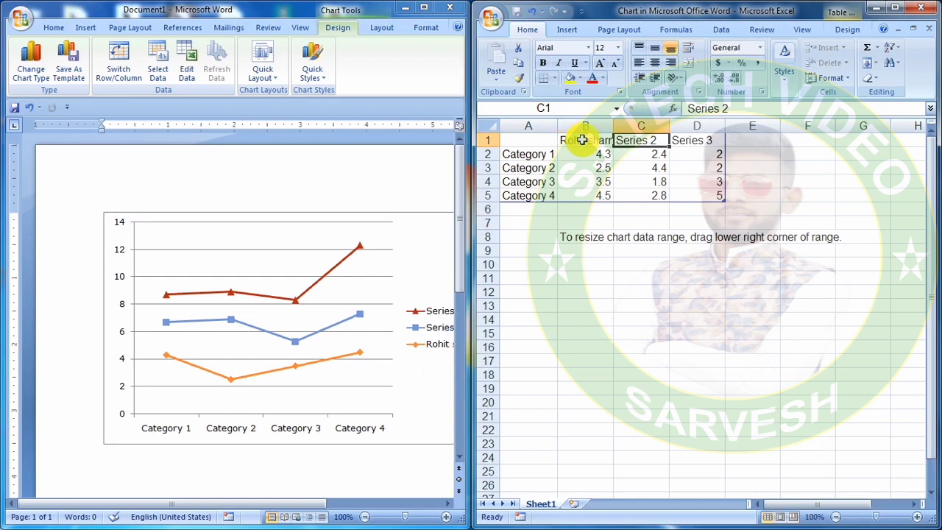
type("S")
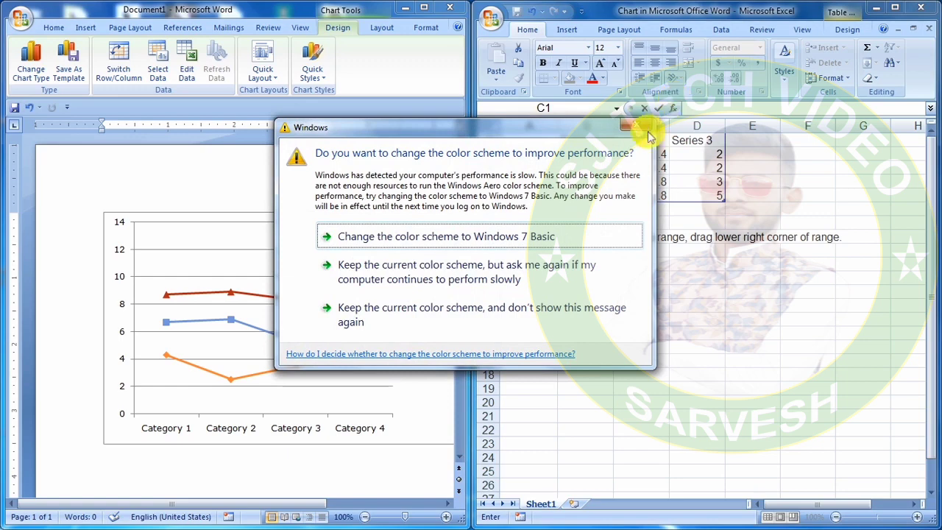
left_click(634, 126)
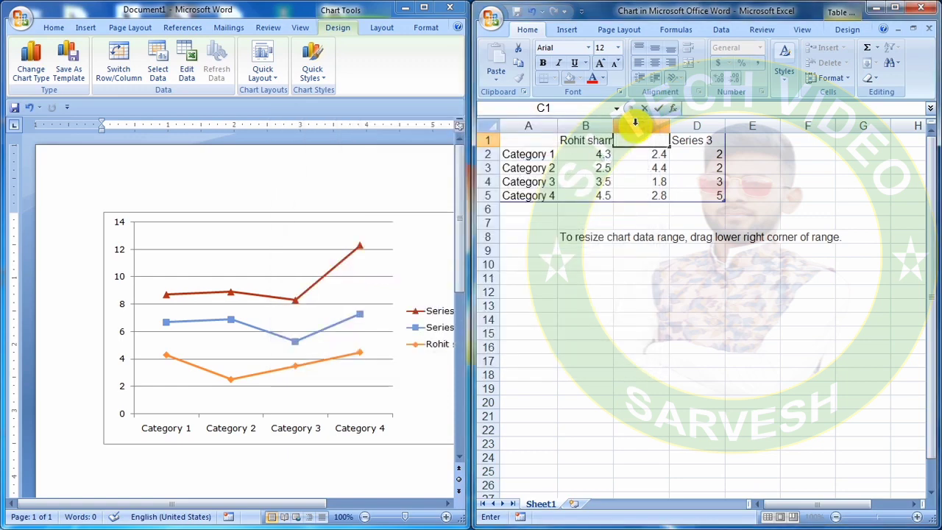
type("D")
type("honi")
key("Tab")
type("hardik pandya")
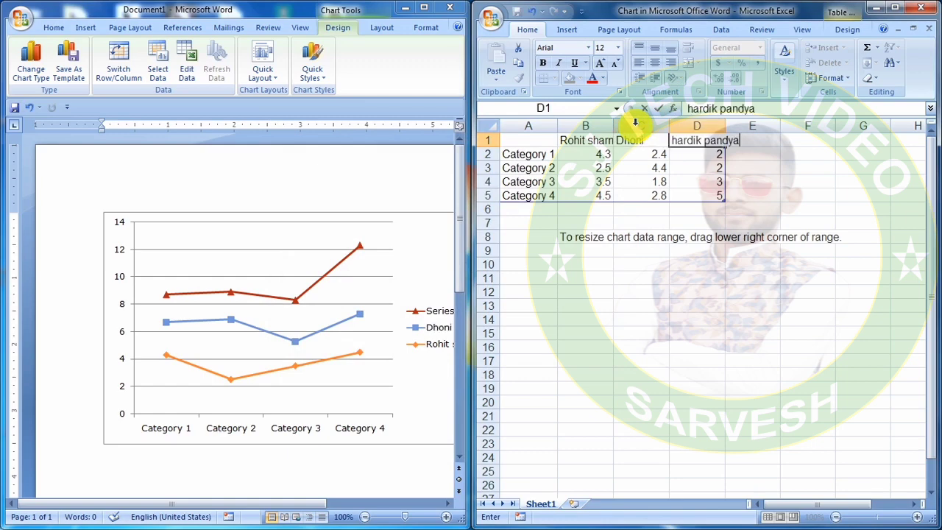
left_click(593, 153)
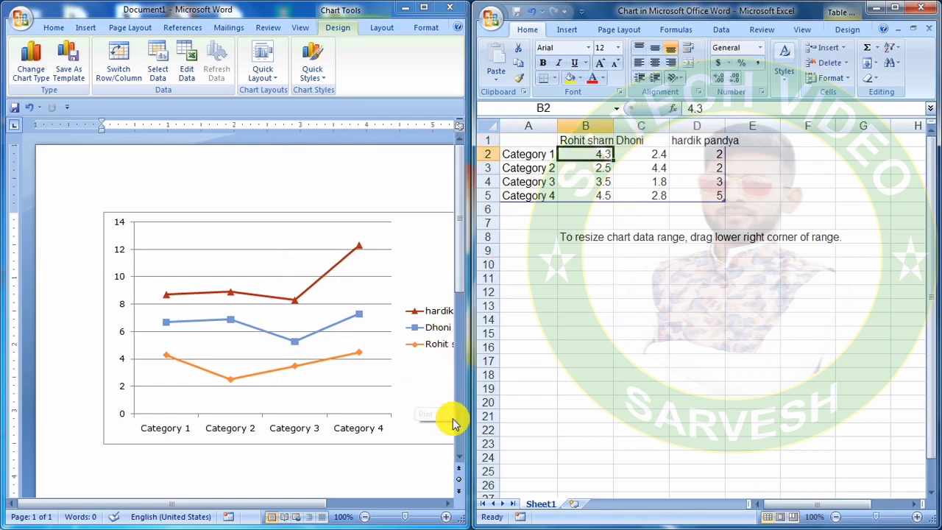
left_click_drag(472, 391, 478, 393)
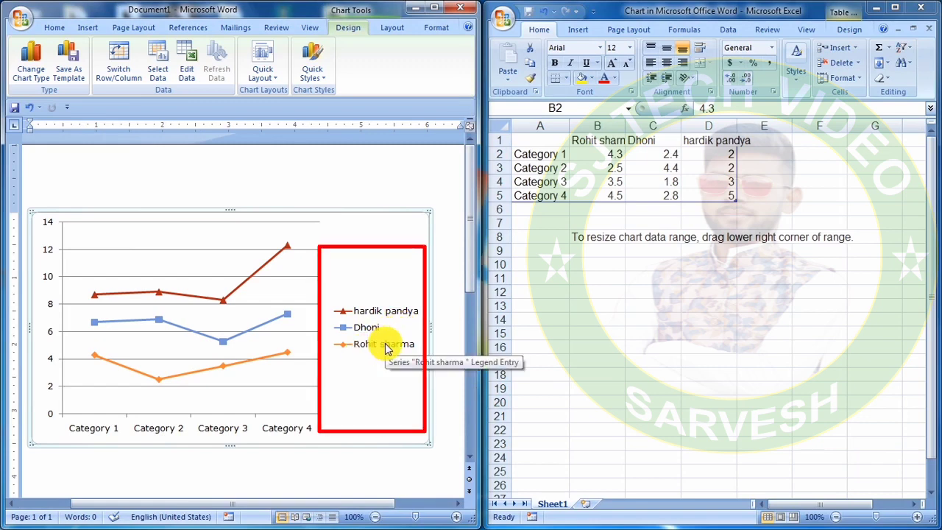
- Relabel the categories Ball, Run and Run rate, and clear the Category 4 label
double_click(536, 154)
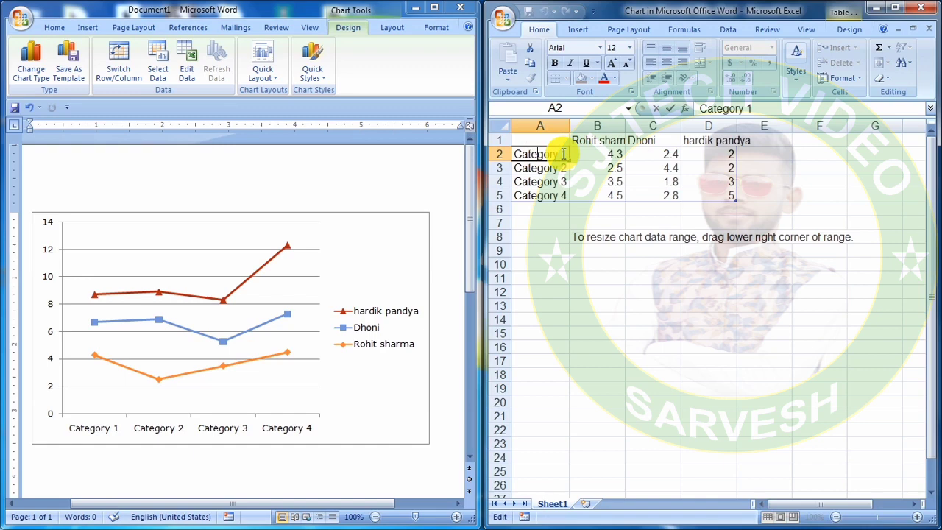
type("Ba")
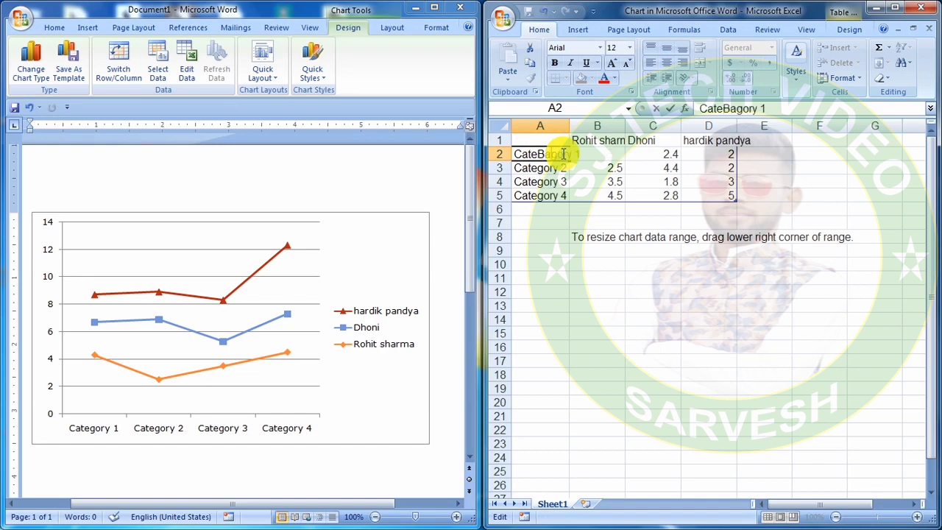
double_click(563, 154)
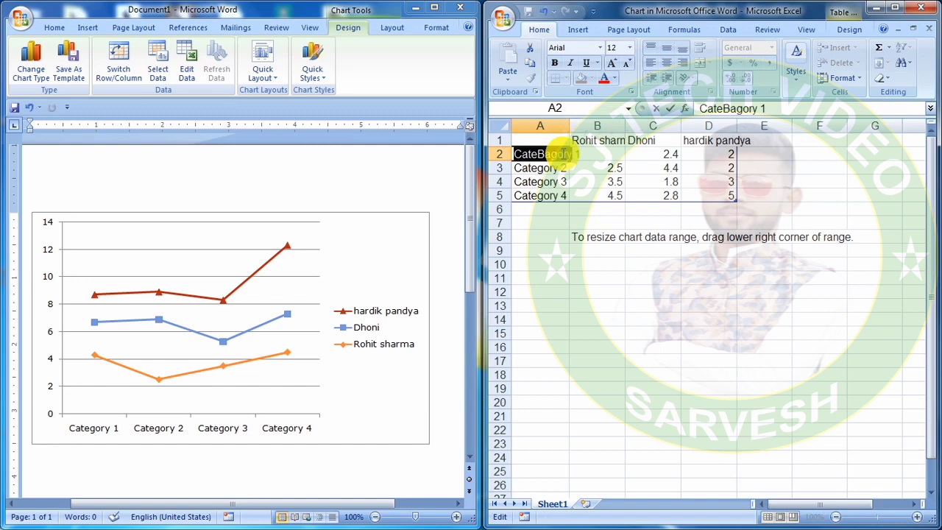
type("Ball")
key("Return")
type("Run")
key("Return")
type("Run")
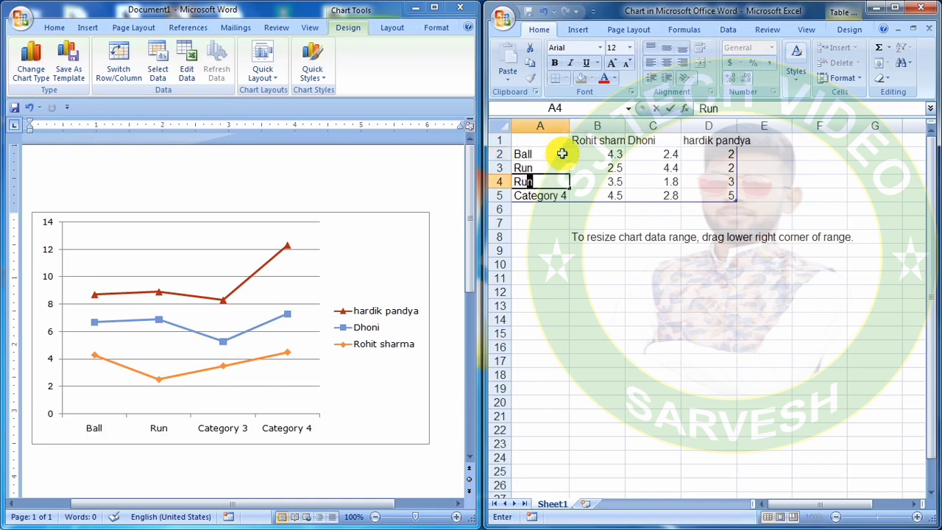
type(" rate")
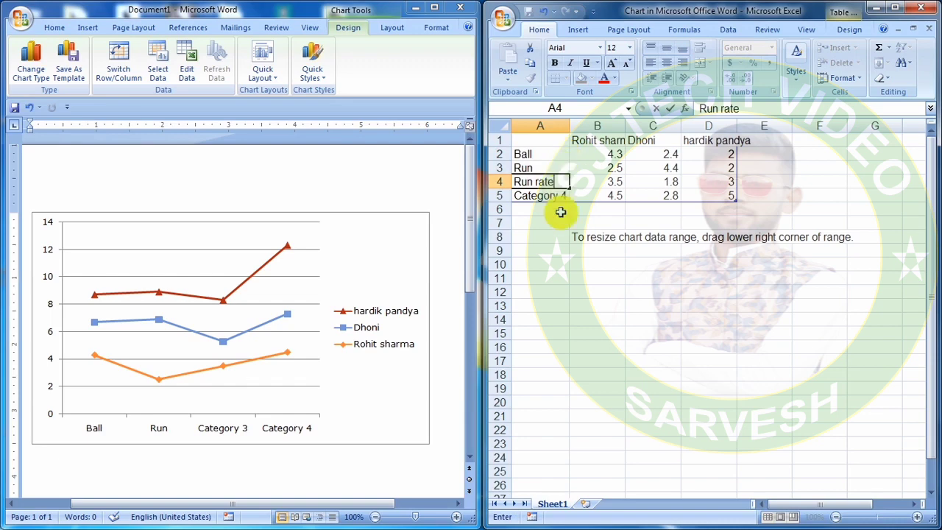
left_click(545, 196)
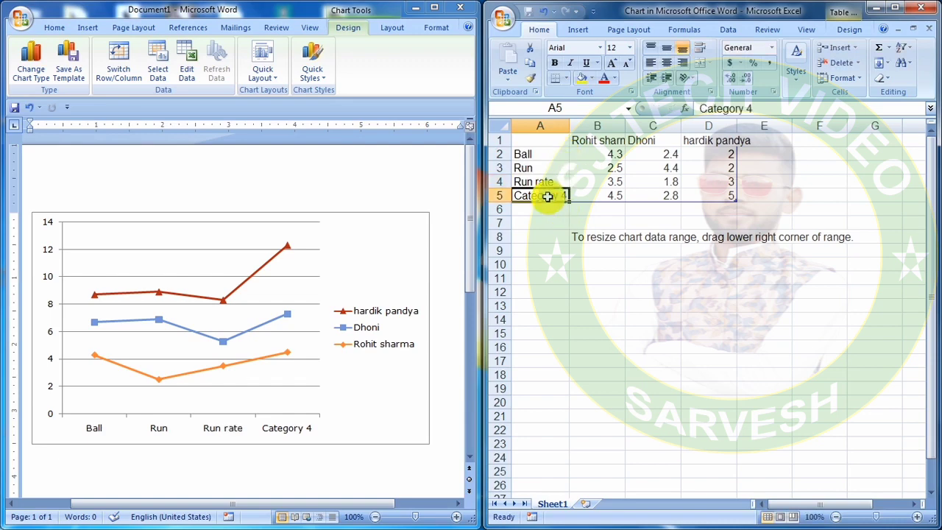
key("Delete")
left_click_drag(600, 195, 699, 195)
- Delete the leftover row 5 values so the chart data ends at row 4
key("Delete")
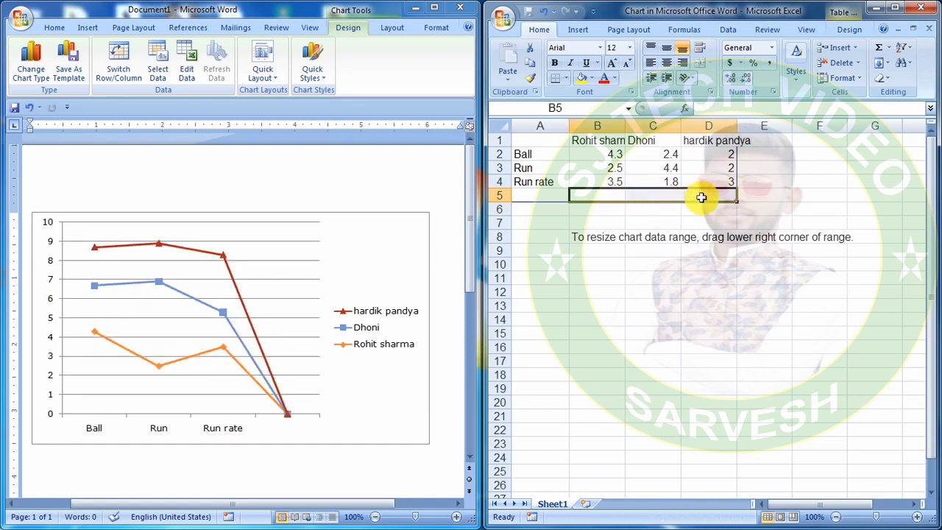
left_click(563, 183)
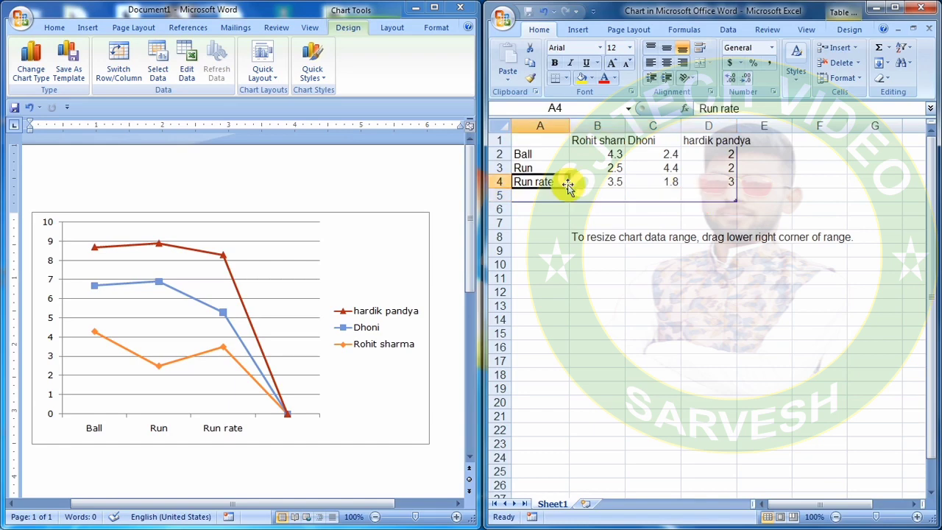
left_click(598, 183)
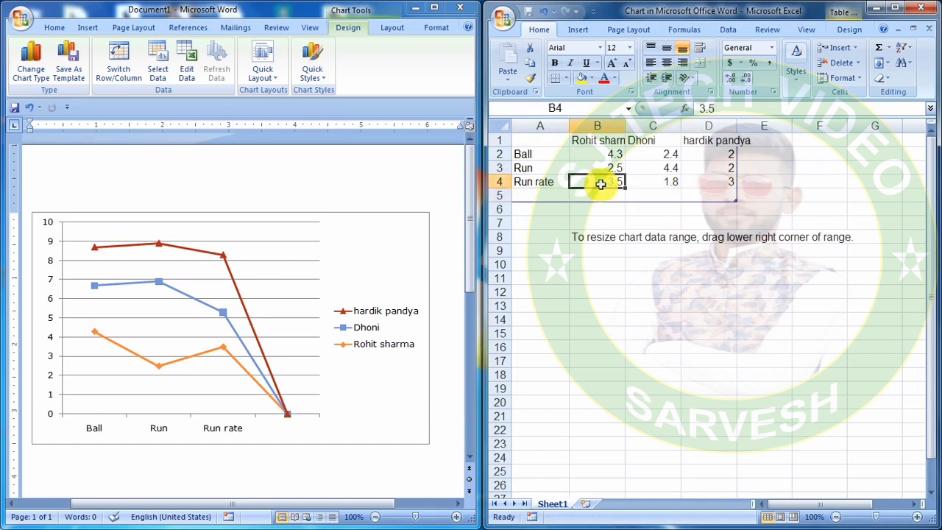
left_click(553, 195)
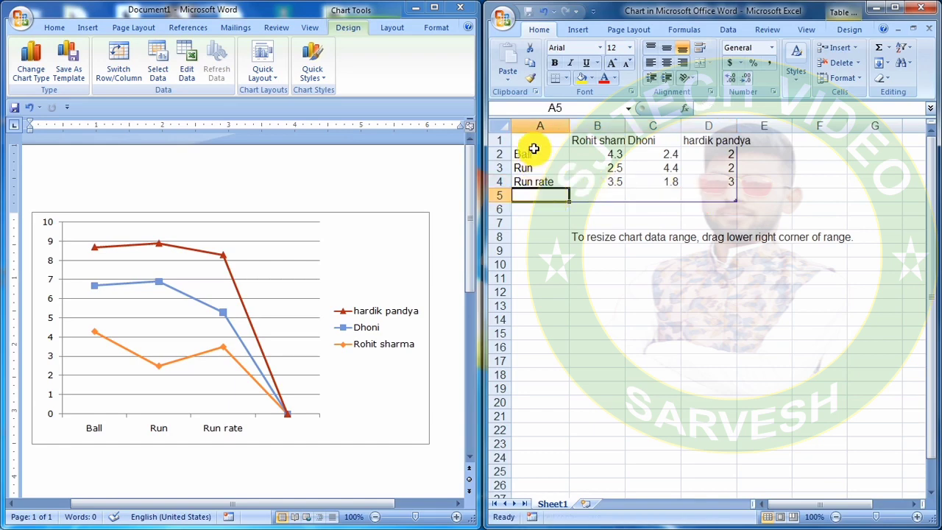
key("Tab")
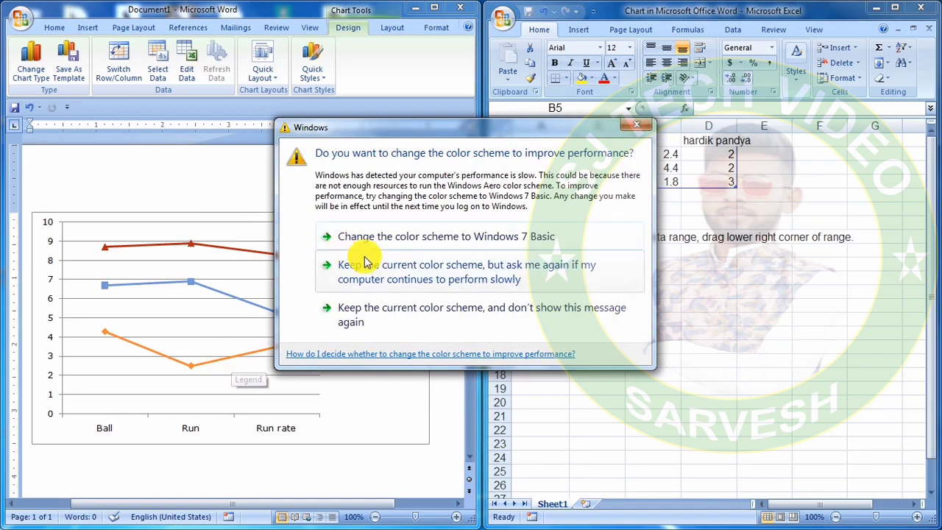
left_click(437, 237)
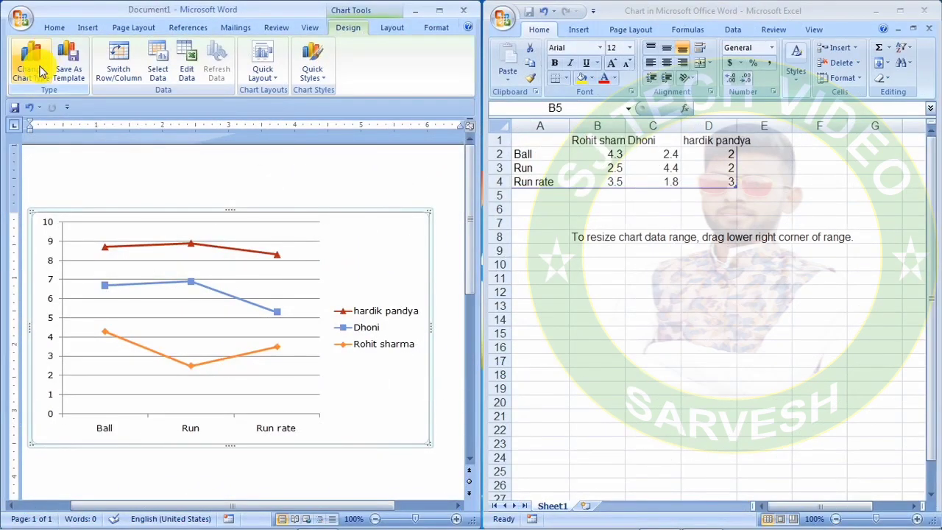
- Change the chart to a 3-D Pie with Ball, Run and Run rate slices
left_click(29, 62)
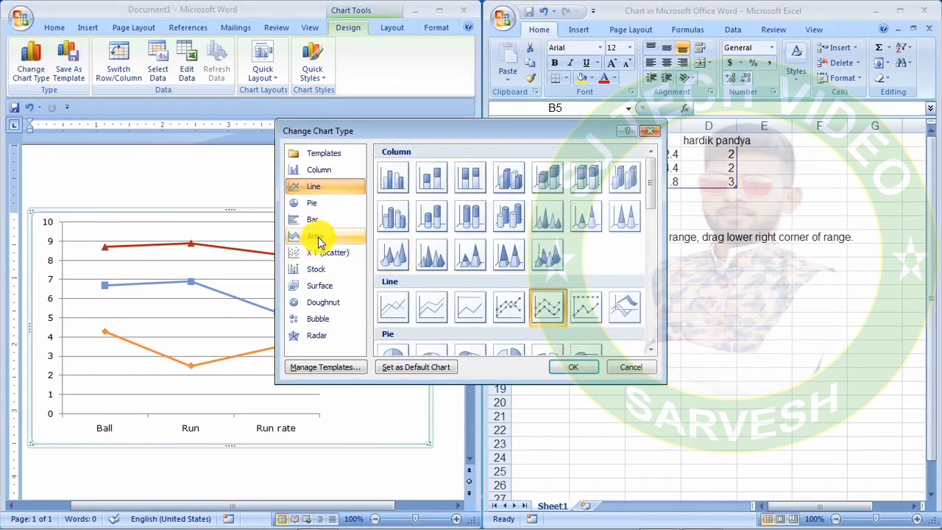
left_click(326, 234)
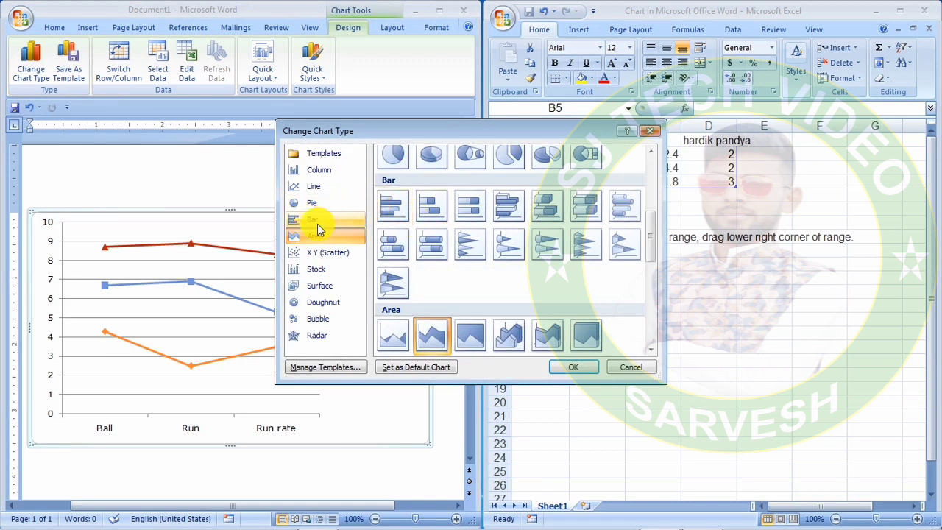
left_click(431, 155)
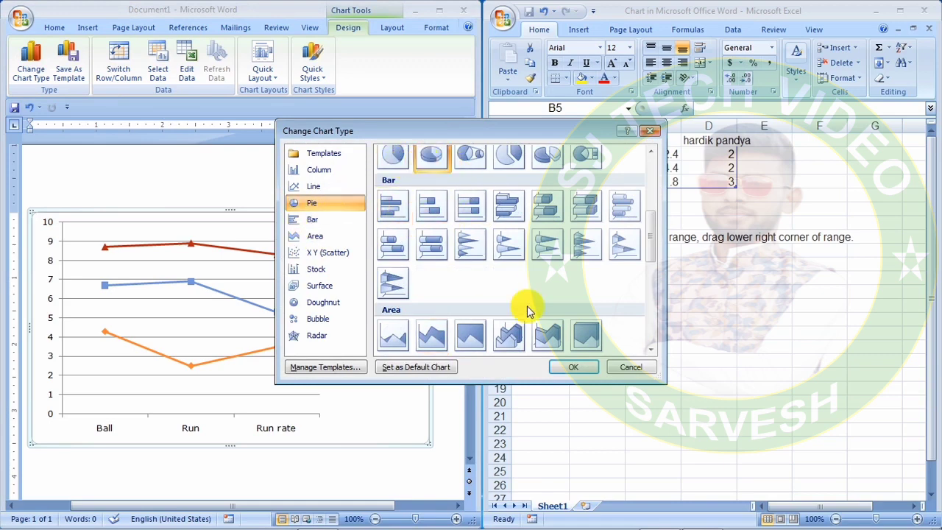
left_click(573, 367)
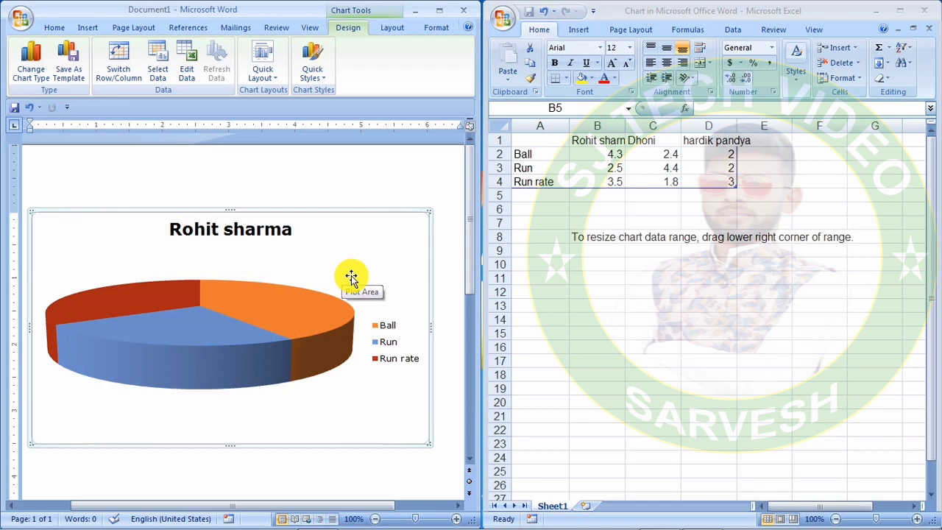
- Save the pie chart as a chart template named 'Match'
left_click(72, 57)
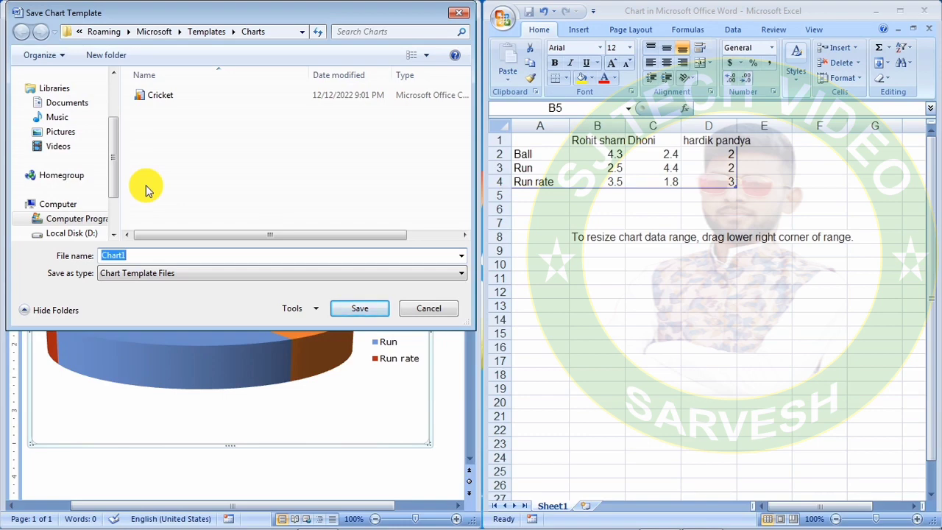
type("M")
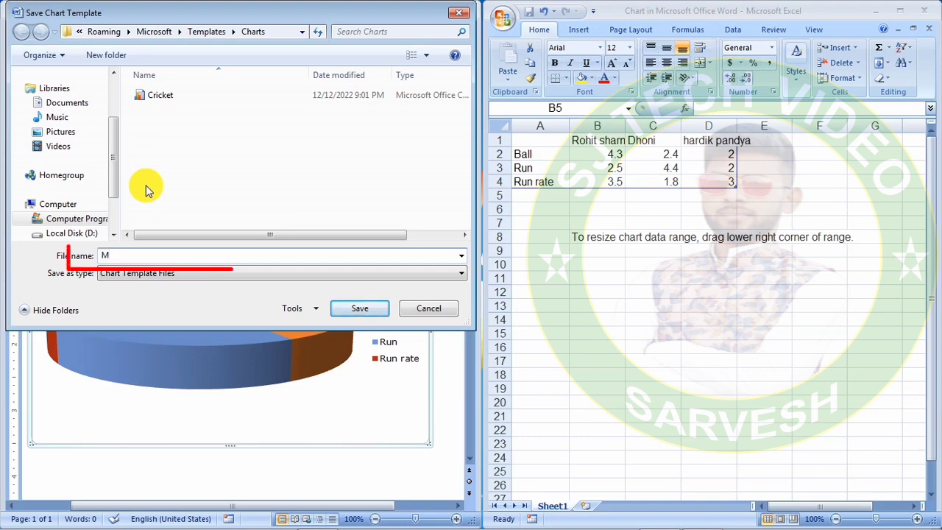
type("atch")
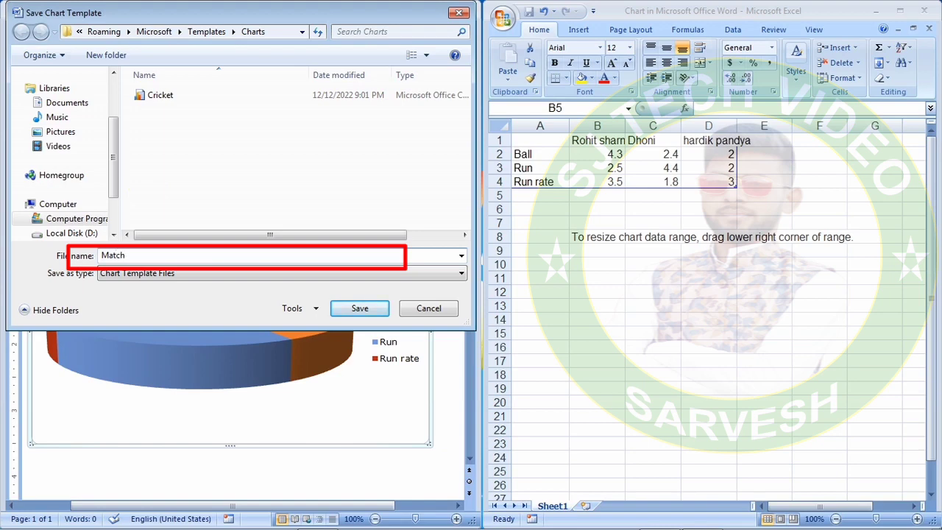
left_click(374, 308)
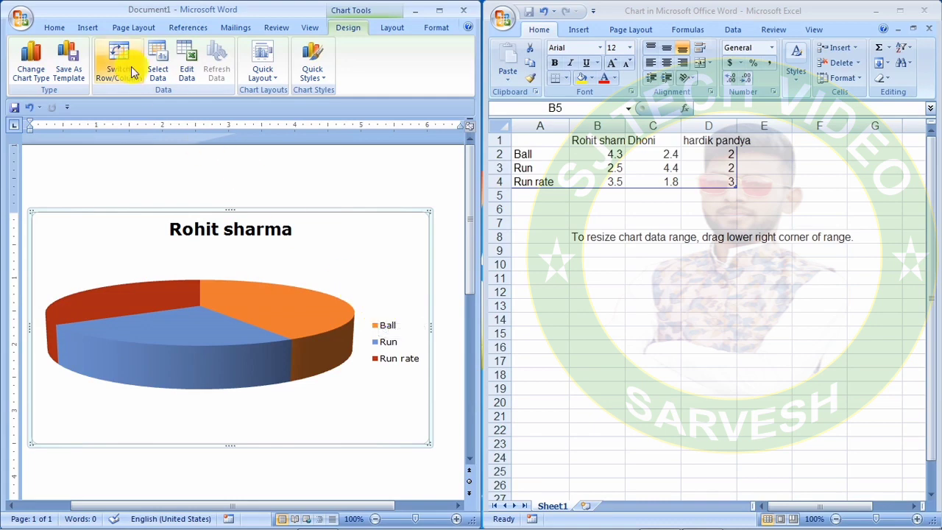
- Insert a chart from the saved Match template to get the Rohit sharma 3-D pie chart
left_click(92, 29)
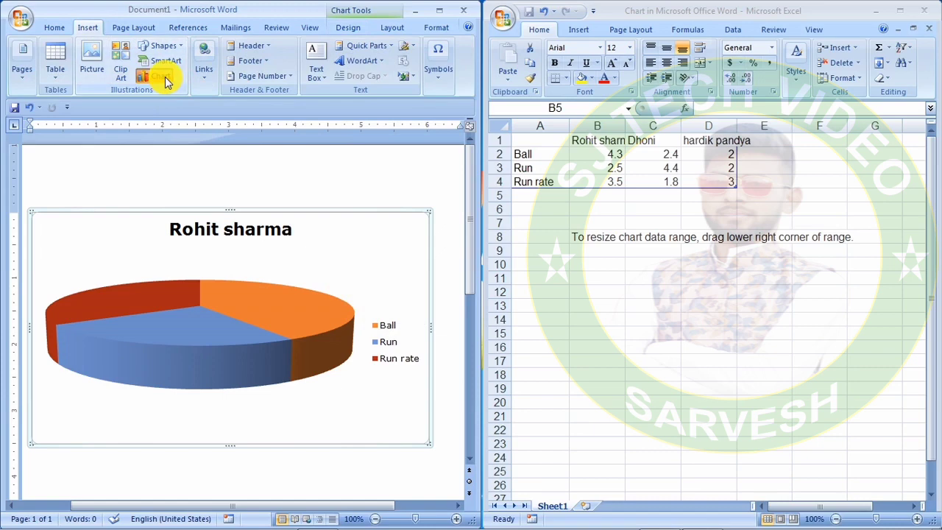
left_click(163, 76)
left_click(307, 153)
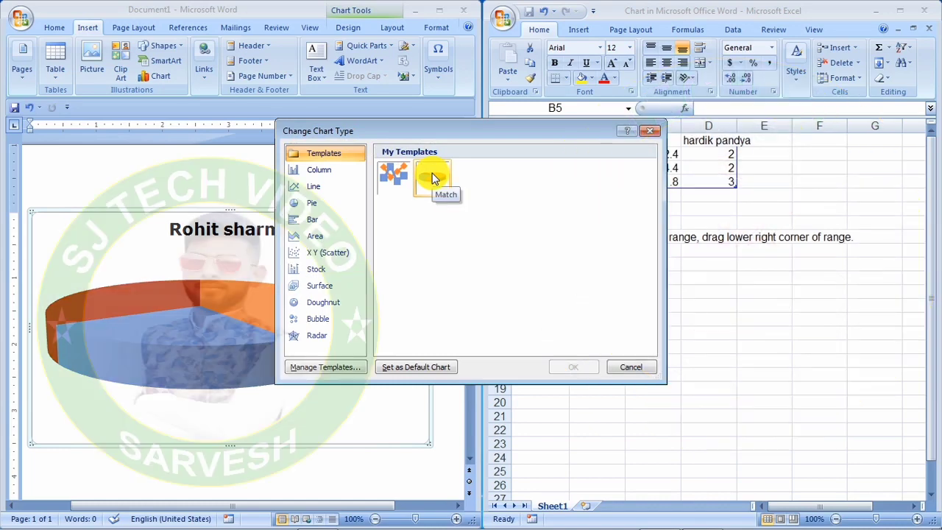
left_click(432, 178)
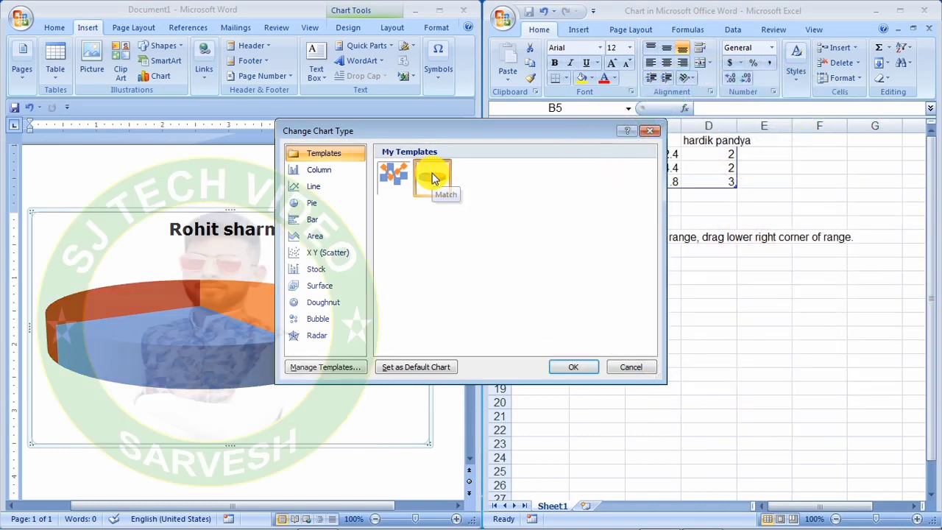
left_click(584, 367)
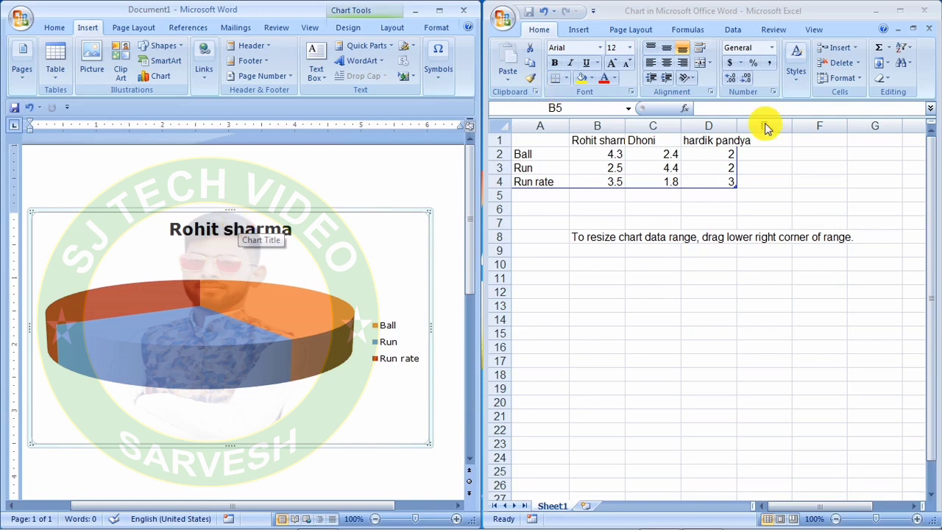
- Close the Excel data sheet, maximize Word, and undo the pie chart until the page is blank
left_click(925, 12)
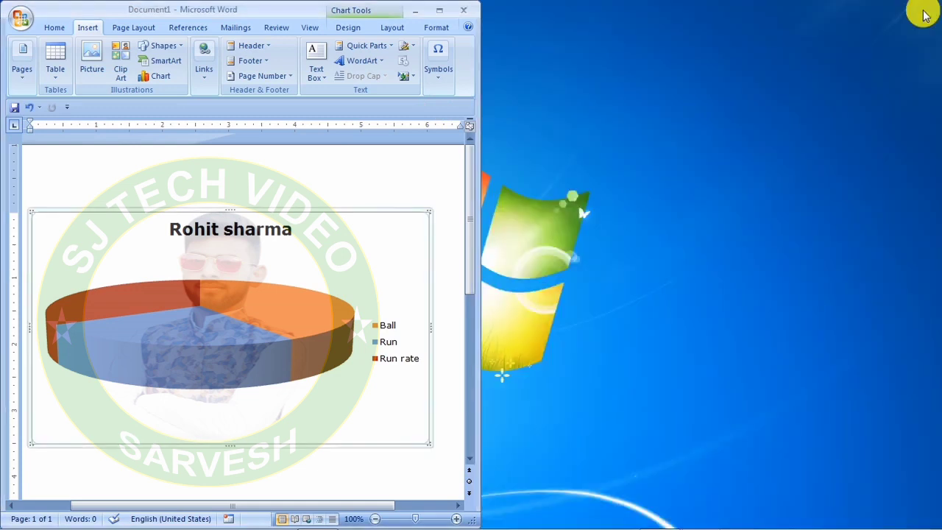
left_click(445, 14)
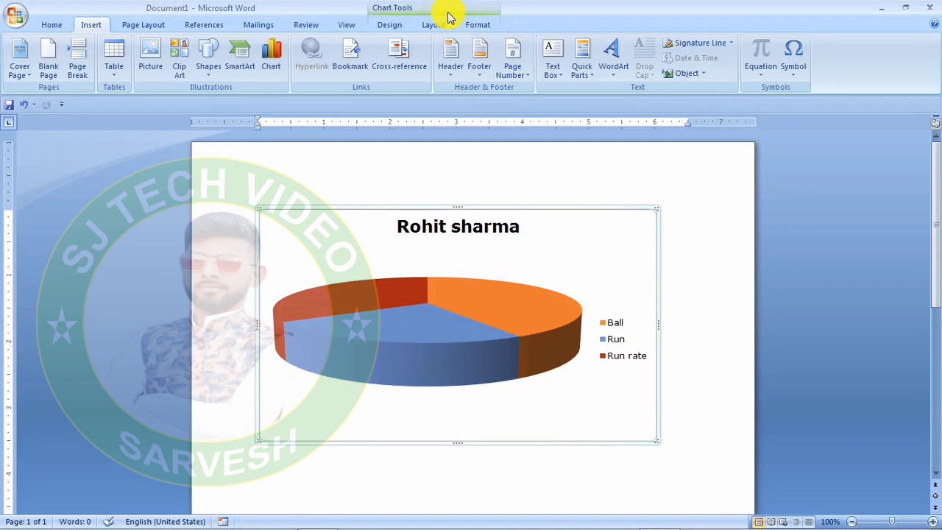
left_click(415, 287)
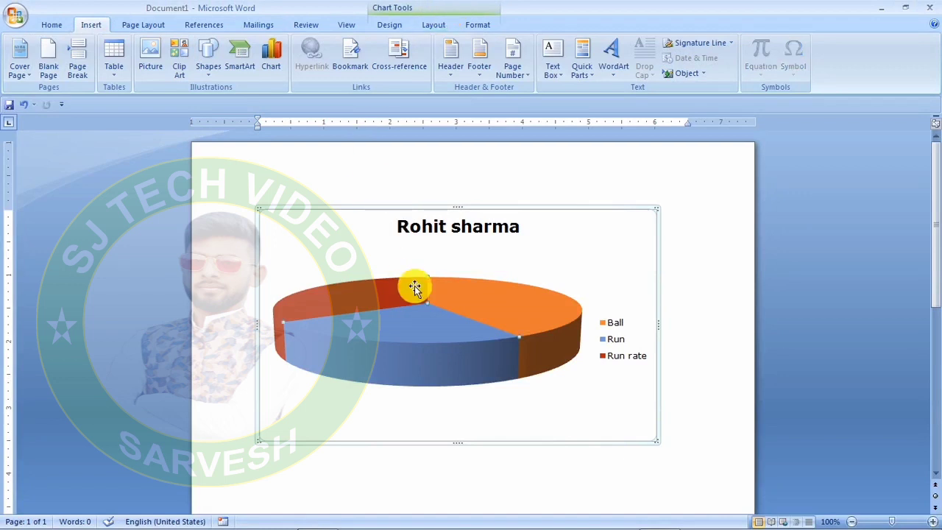
key("ctrl+z")
key("ctrl+z")
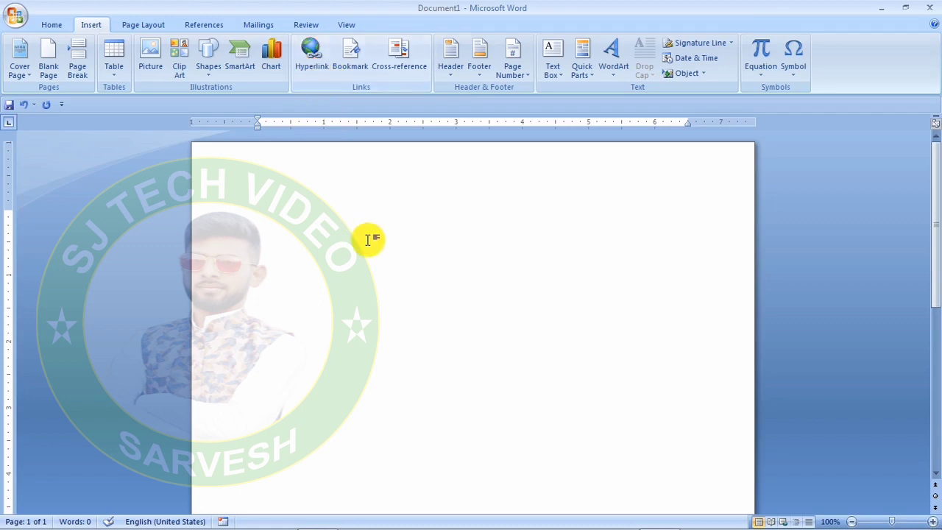
- Enter =rand() to generate three sample paragraphs in Document1
type("=")
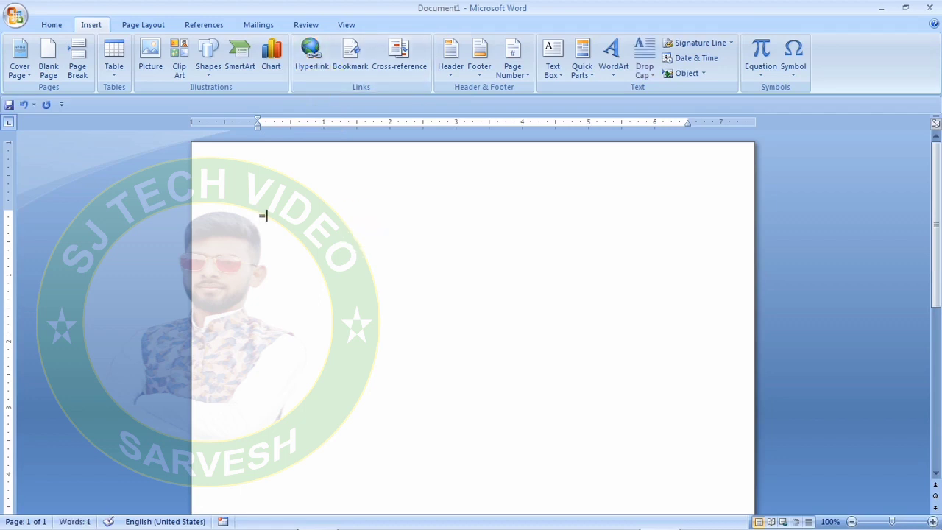
type("rand")
type("()")
key("Return")
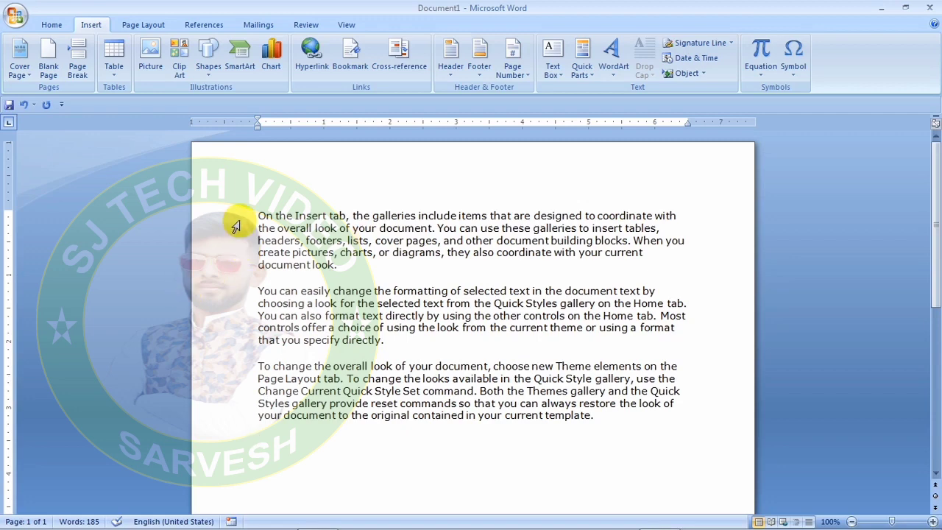
- Insert a hyperlink to Admission Form computer.docx from My Documents below the sample text
left_click(310, 53)
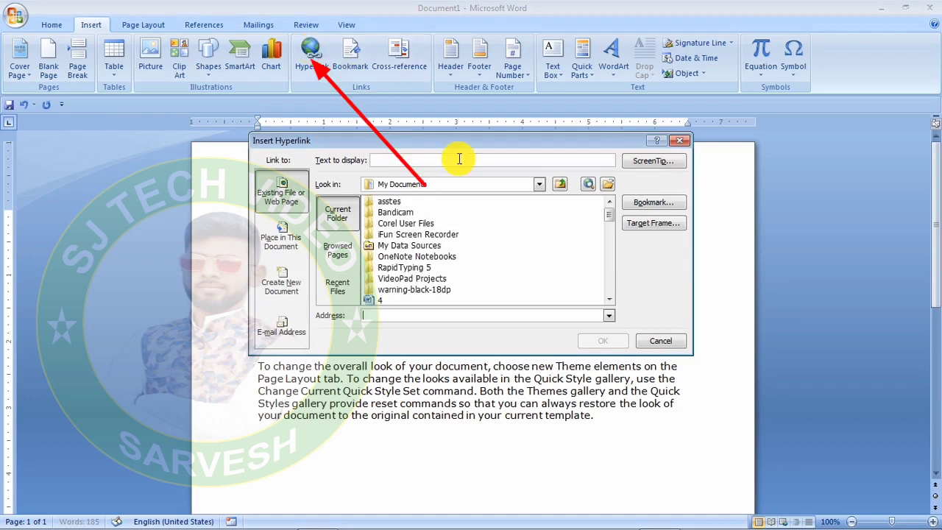
left_click(609, 300)
left_click(609, 299)
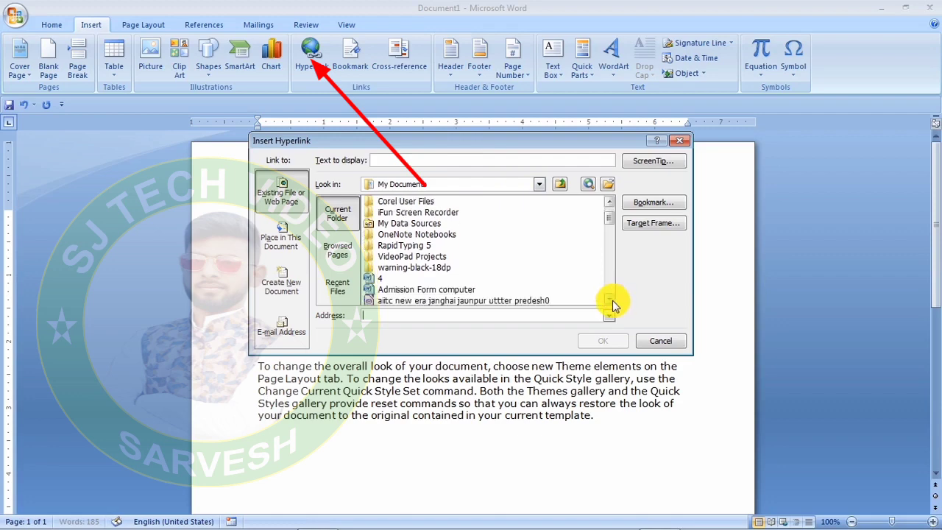
left_click(609, 300)
left_click(609, 300)
left_click(609, 300)
left_click(609, 299)
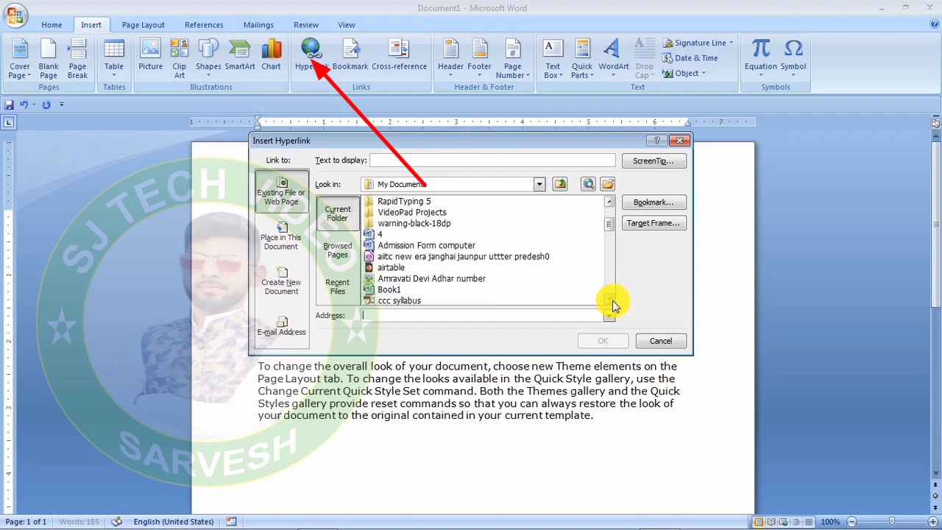
left_click(443, 247)
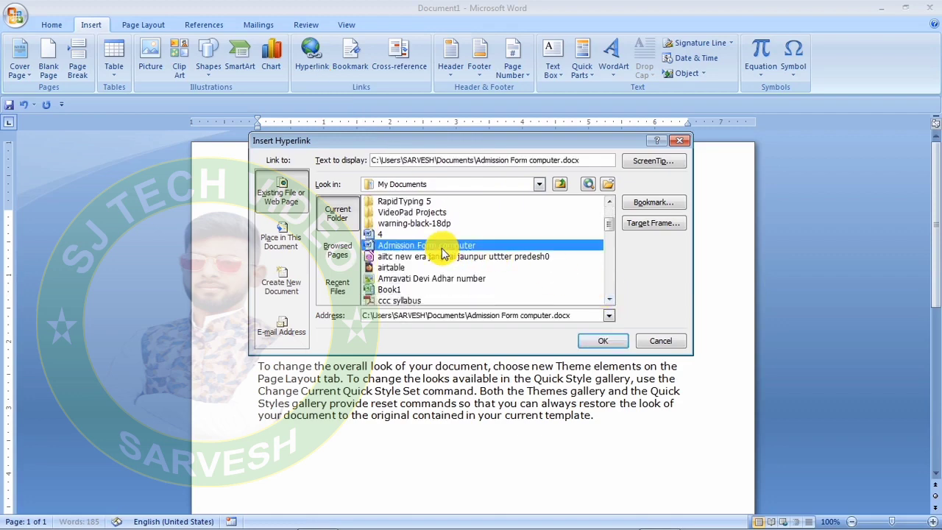
left_click(603, 341)
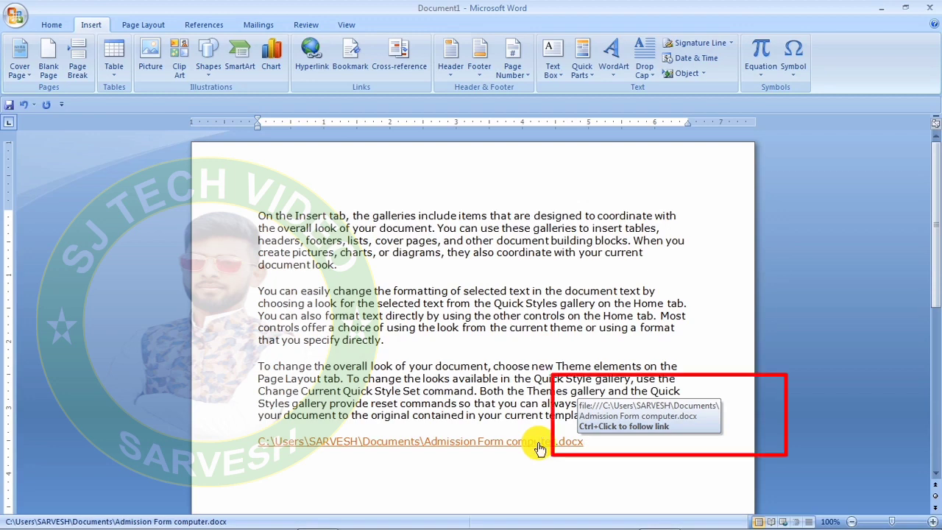
- Follow the new hyperlink past the security notice and scroll through the opened Admission Form computer
left_click(539, 446, "ctrl")
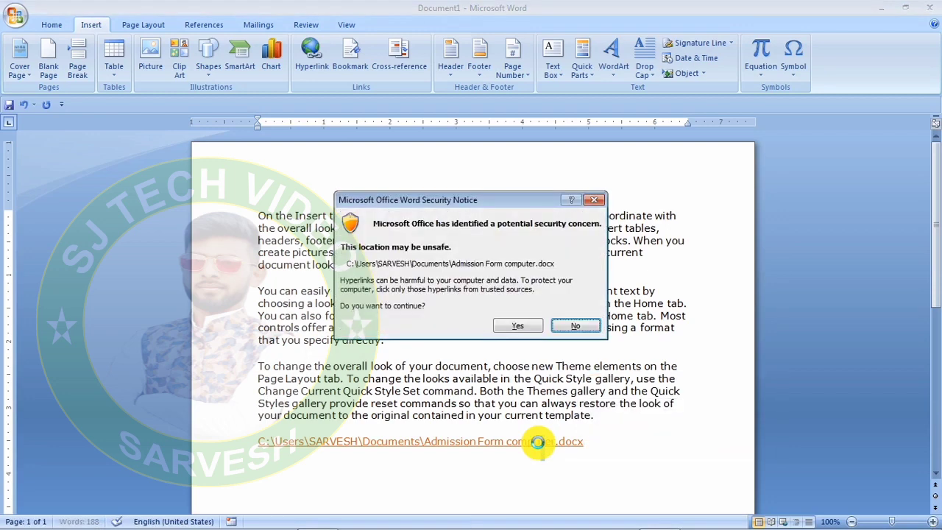
left_click(518, 327)
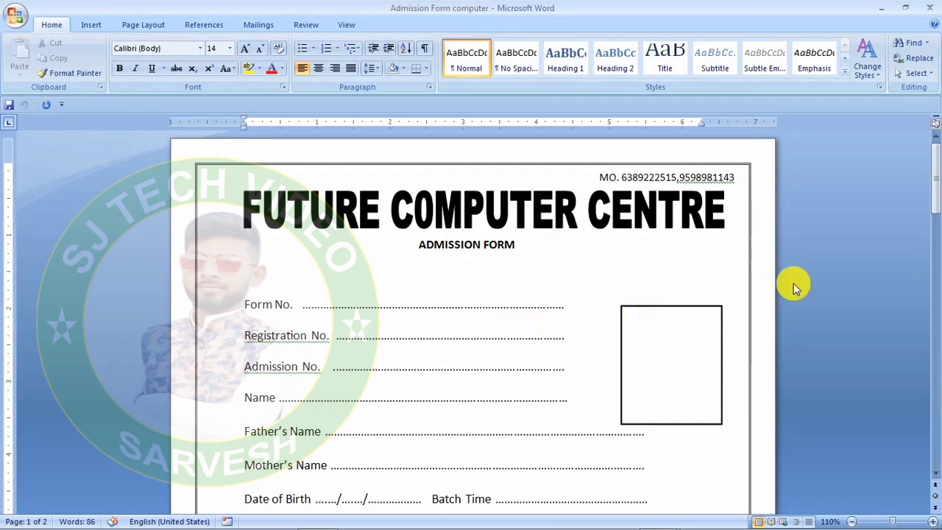
mouse_move(936, 171)
left_mouse_down()
mouse_move(931, 415)
mouse_move(938, 143)
left_mouse_up()
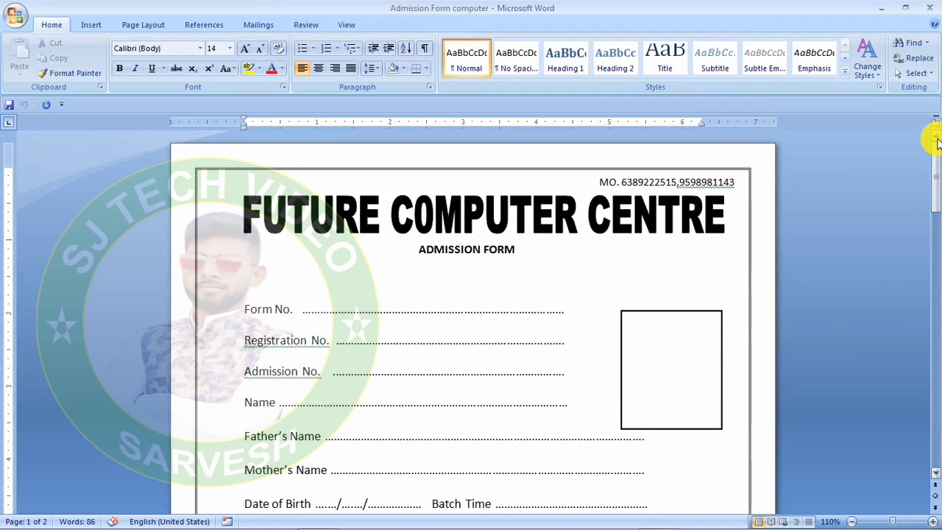
- Close the Admission Form computer window to return to Document1
left_click(927, 10)
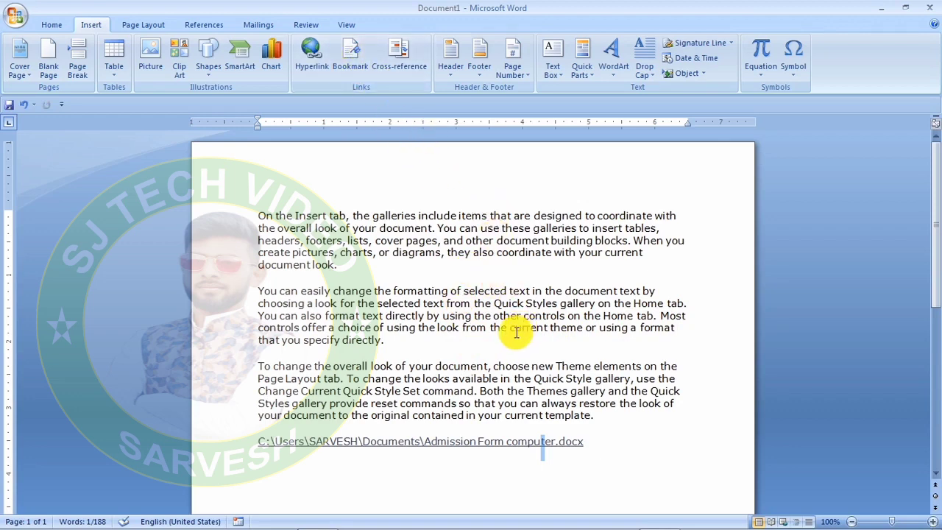
- Select and copy the word 'current' in the second paragraph, then open the Bookmark dialog
left_click_drag(511, 329, 548, 330)
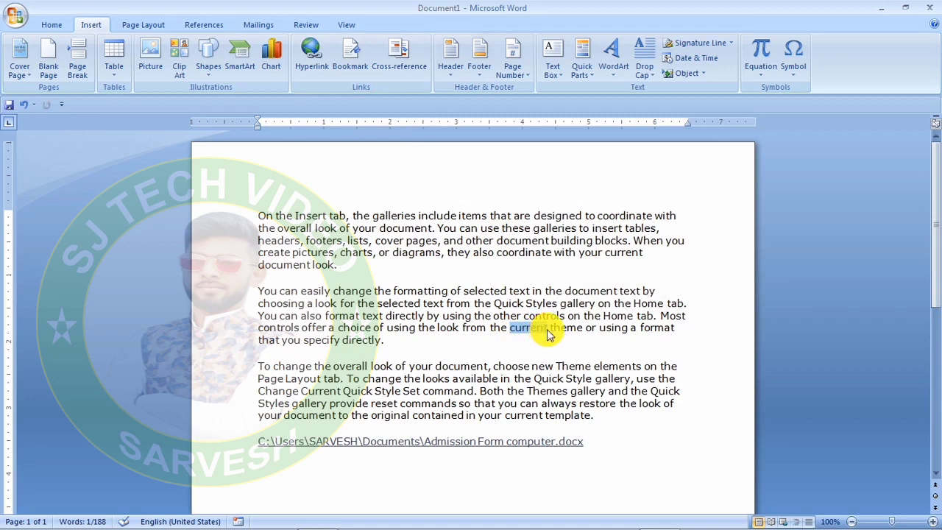
key("ctrl+c")
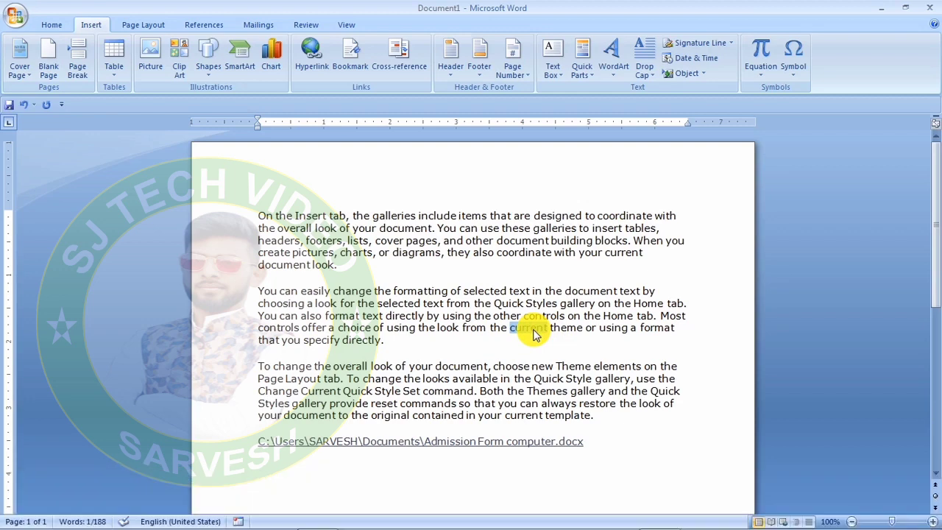
right_click(534, 335)
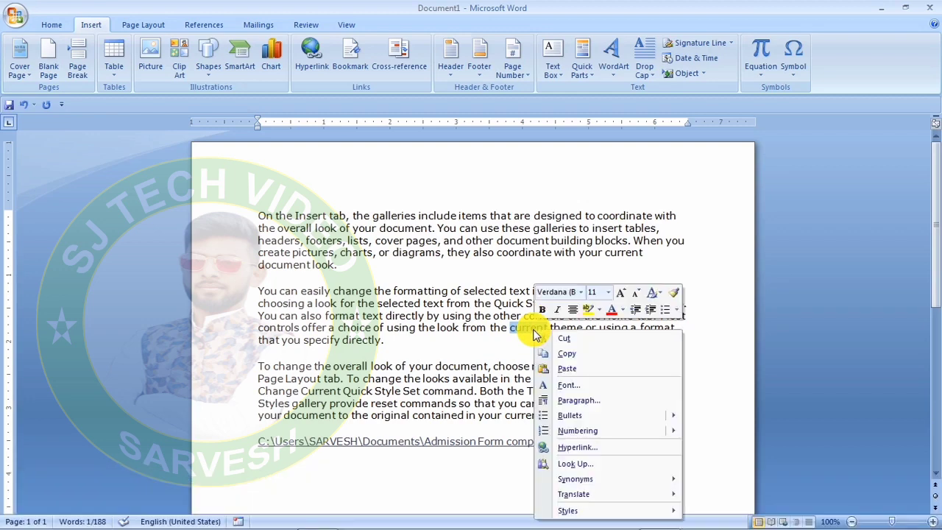
left_click(563, 355)
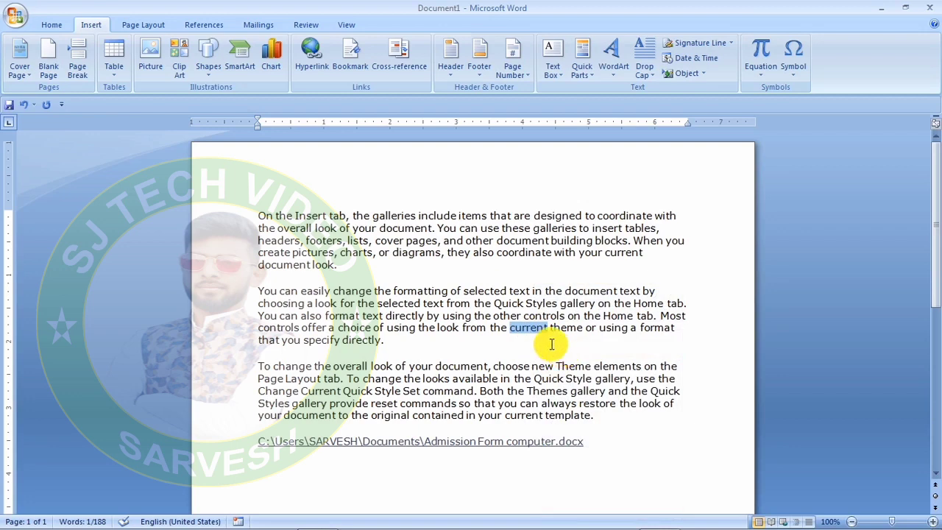
left_click(353, 66)
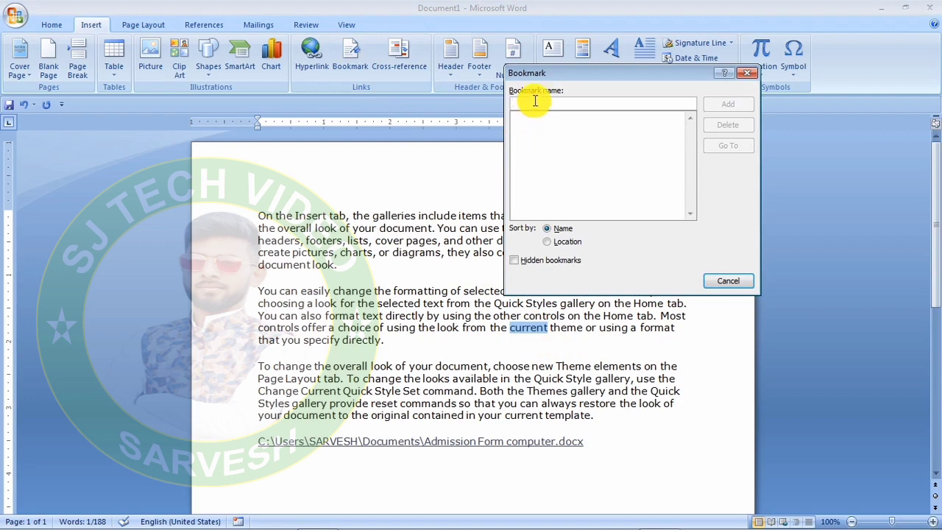
- Paste 'current' as the bookmark name and add the bookmark
right_click(534, 103)
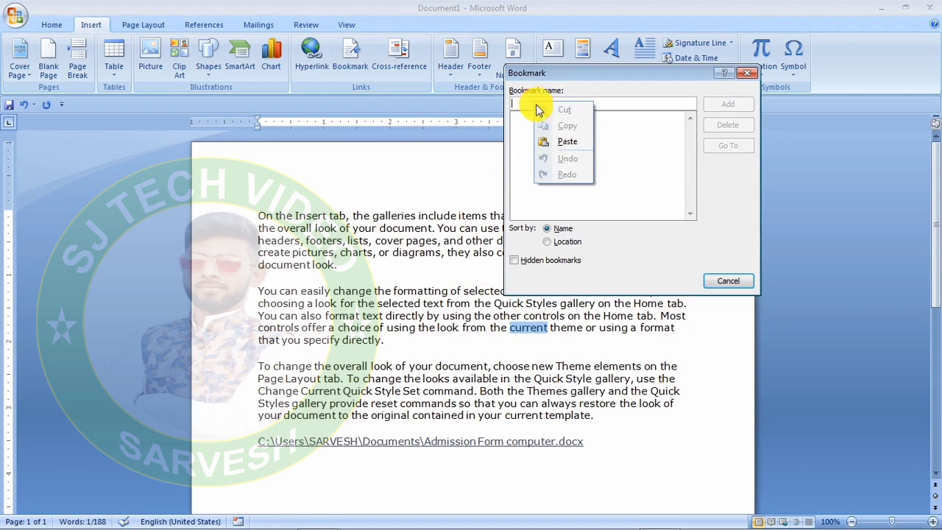
left_click(562, 142)
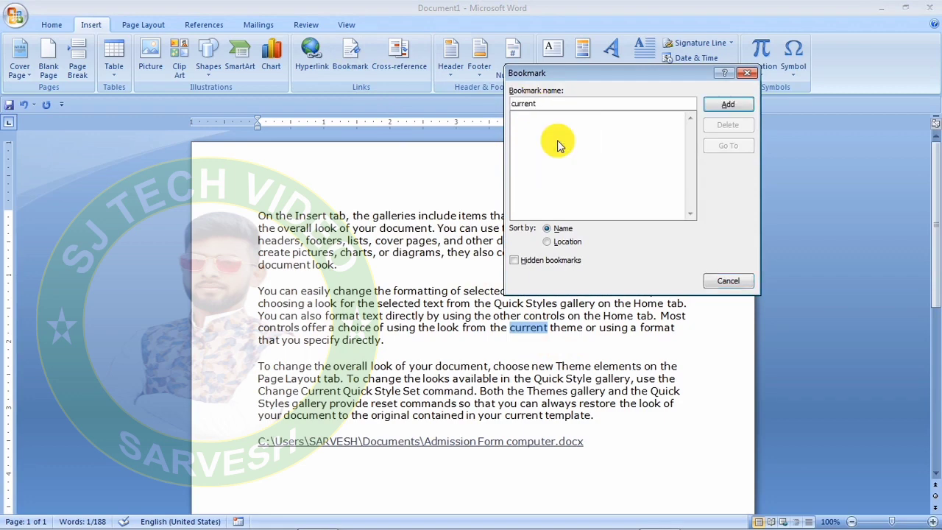
left_click(718, 107)
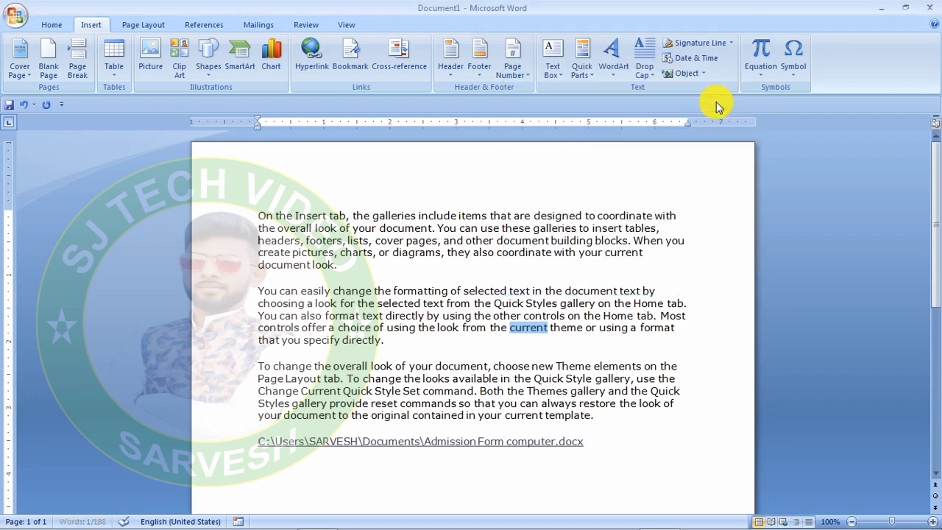
left_click(666, 315)
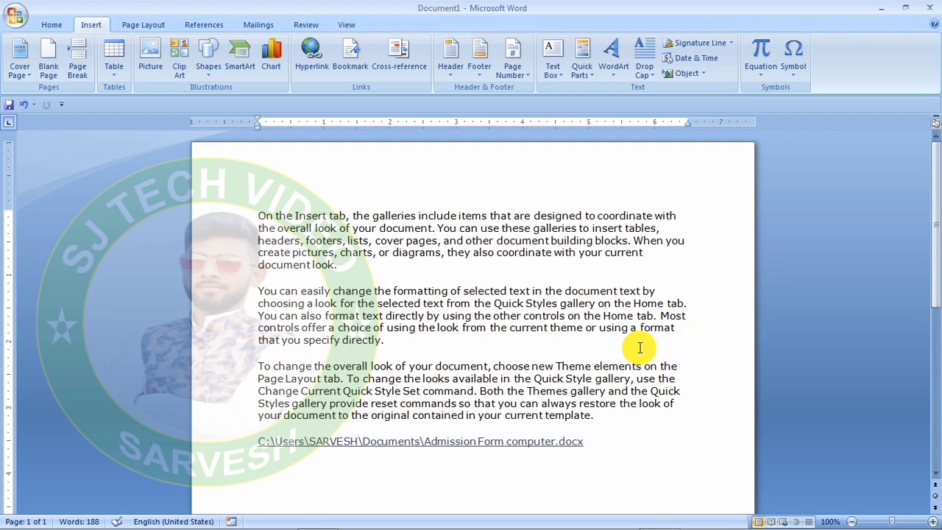
- Go to the 'current' bookmark from the Bookmark dialog, move the dialog aside, and close it
left_click(353, 53)
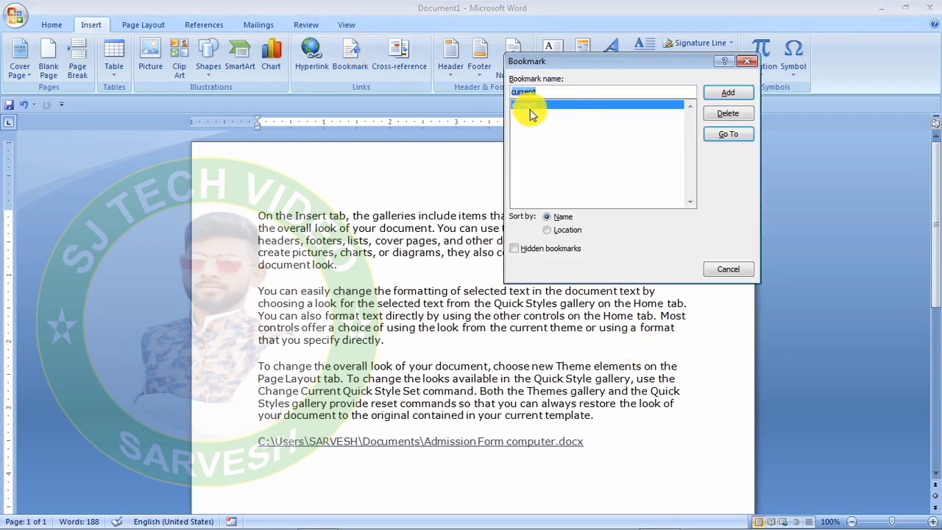
left_click(727, 138)
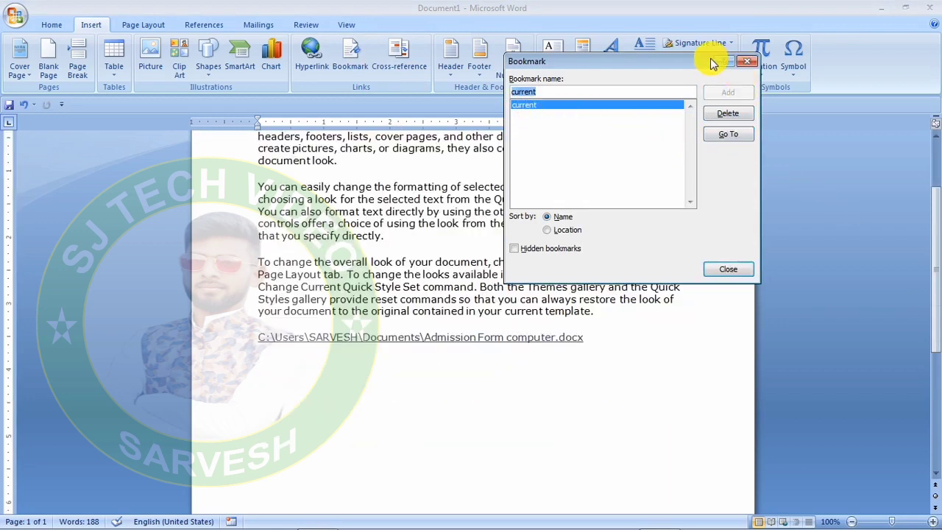
mouse_move(689, 65)
left_mouse_down()
mouse_move(410, 217)
mouse_move(381, 218)
left_mouse_up()
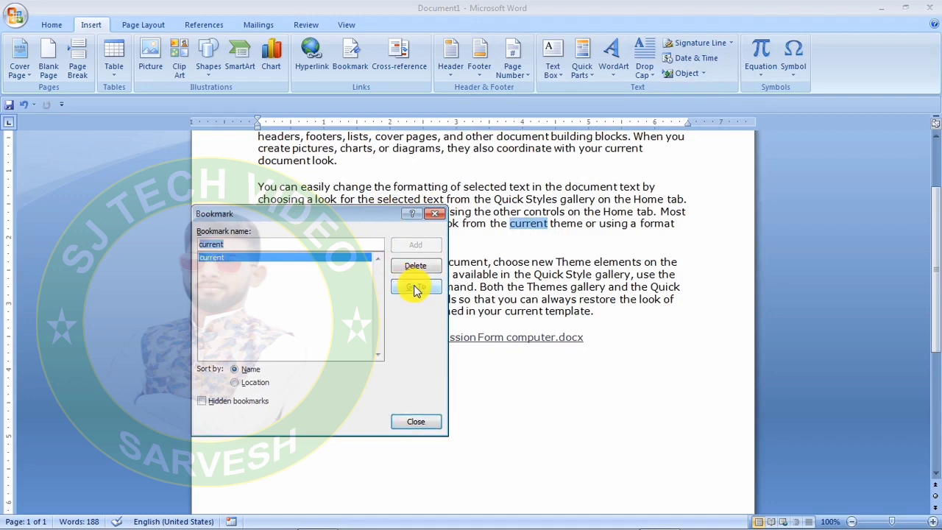
left_click(436, 213)
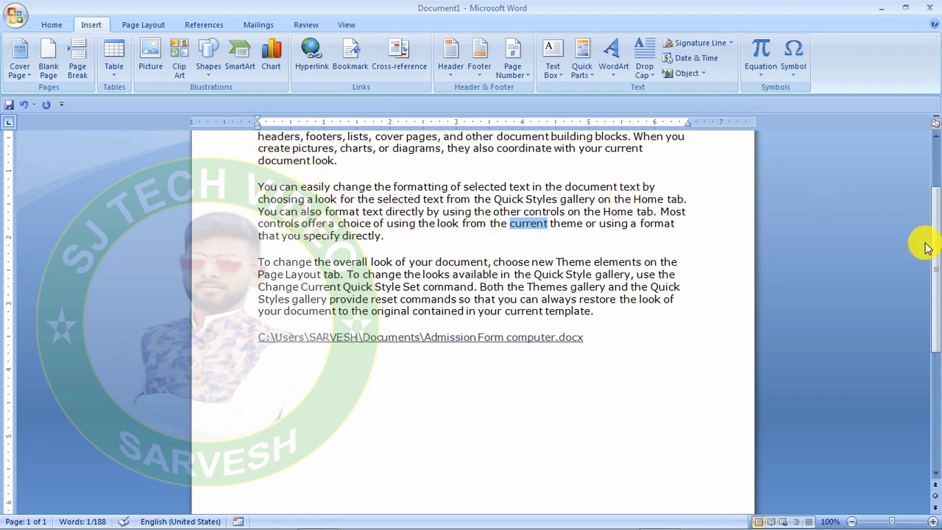
- Insert page breaks before the 'You can easily' and 'To change the overall look' paragraphs, making three pages
left_click_drag(932, 248, 933, 214)
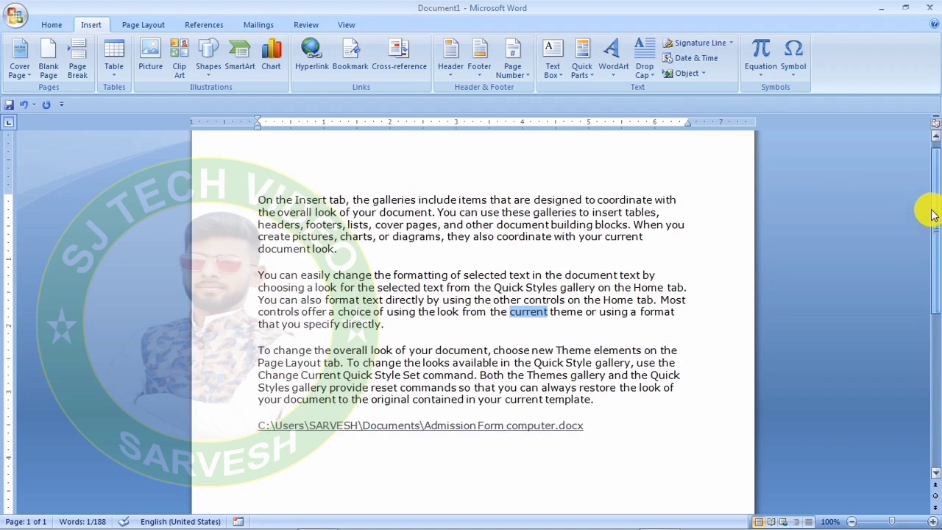
left_click(257, 275)
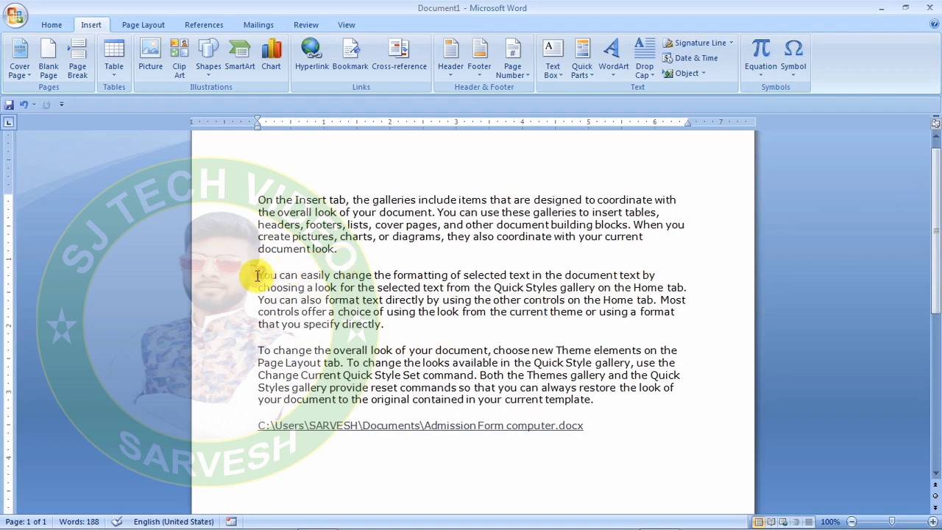
key("ctrl+Return")
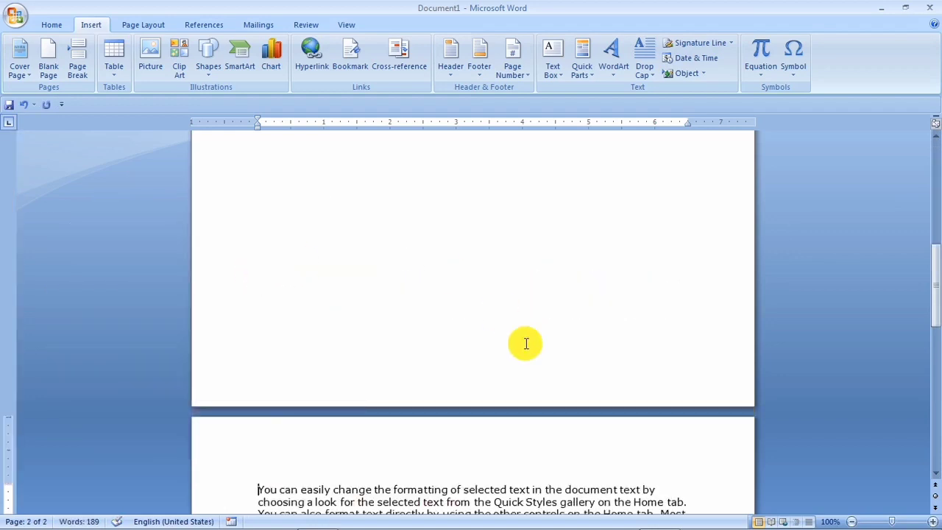
left_click_drag(933, 269, 933, 318)
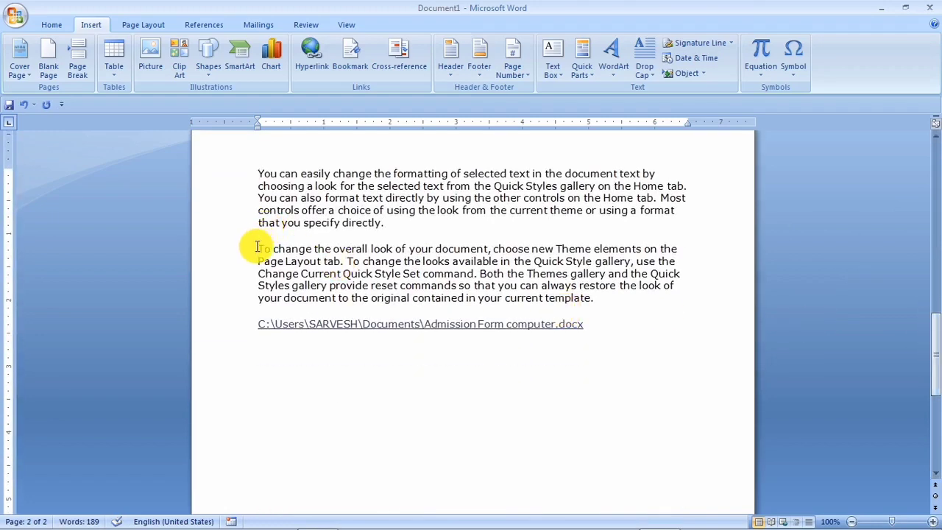
left_click(257, 248)
key("ctrl+Return")
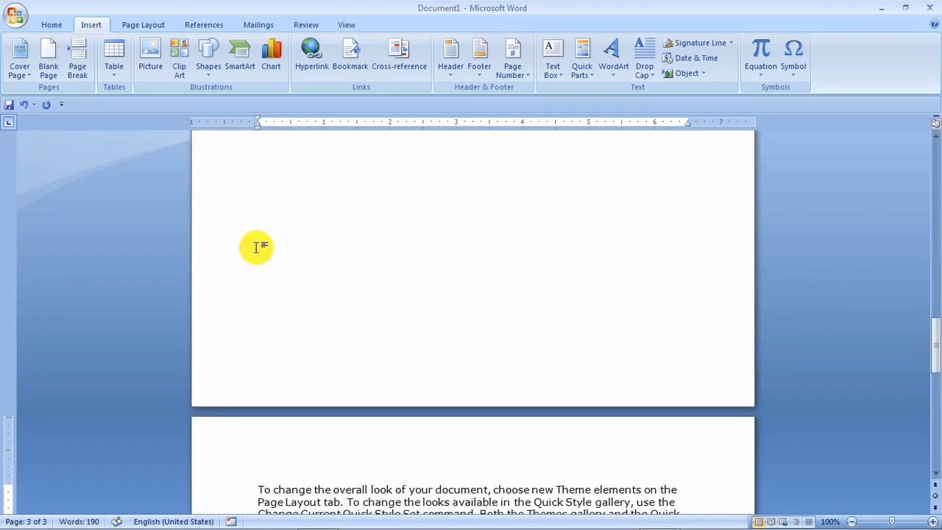
left_click_drag(931, 340, 921, 139)
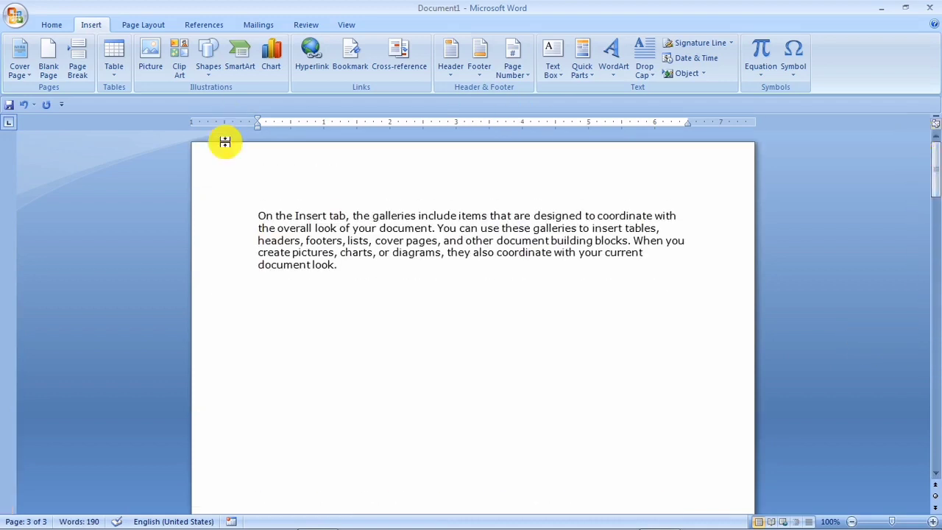
- Type 'What is computer?' on a new line above page 1's paragraph and select it
left_click(260, 213)
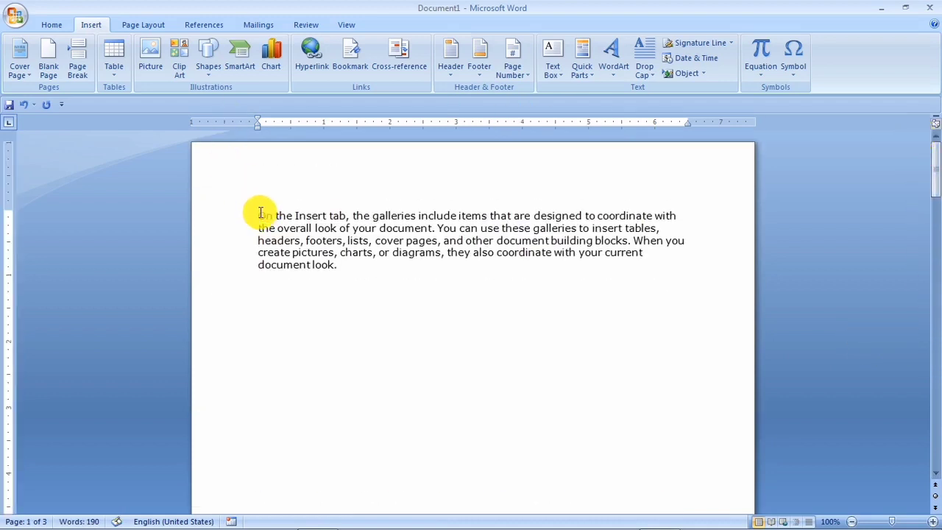
key("Return")
left_click(259, 216)
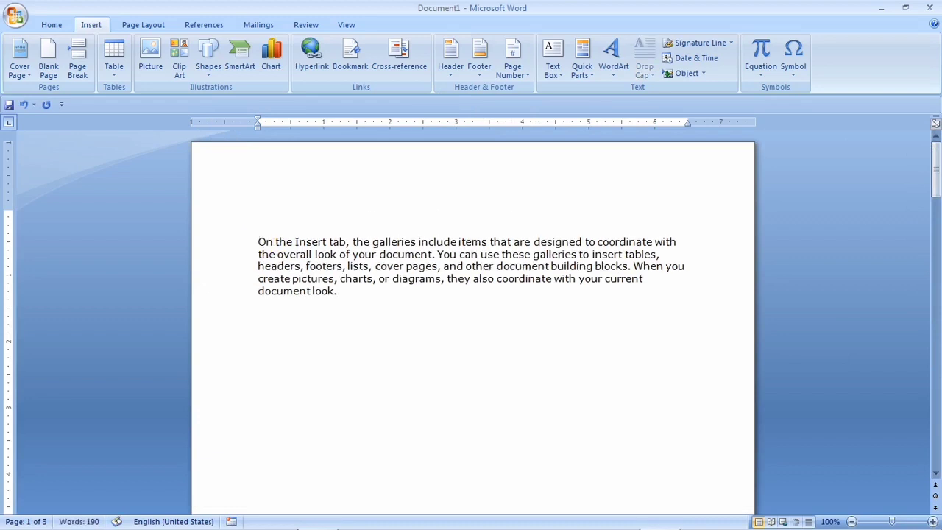
type("w")
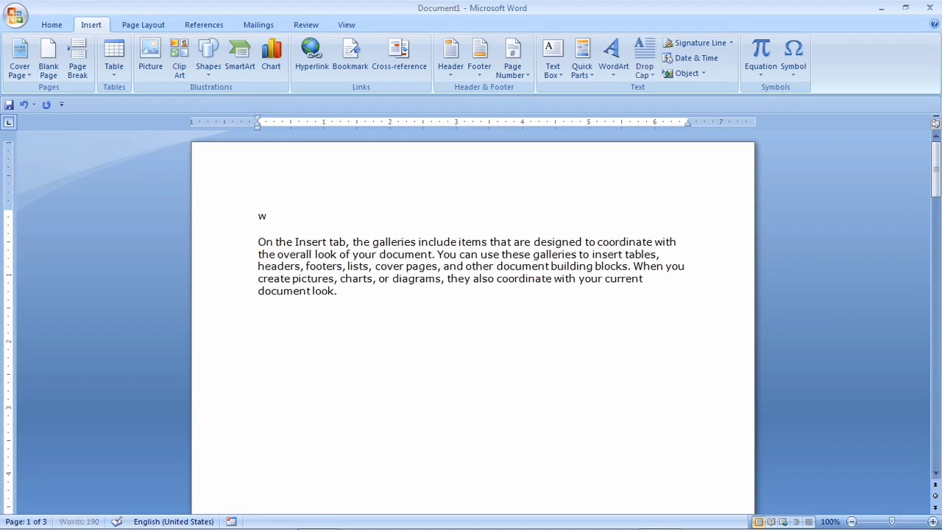
type("hat id")
key("BackSpace")
type("s co")
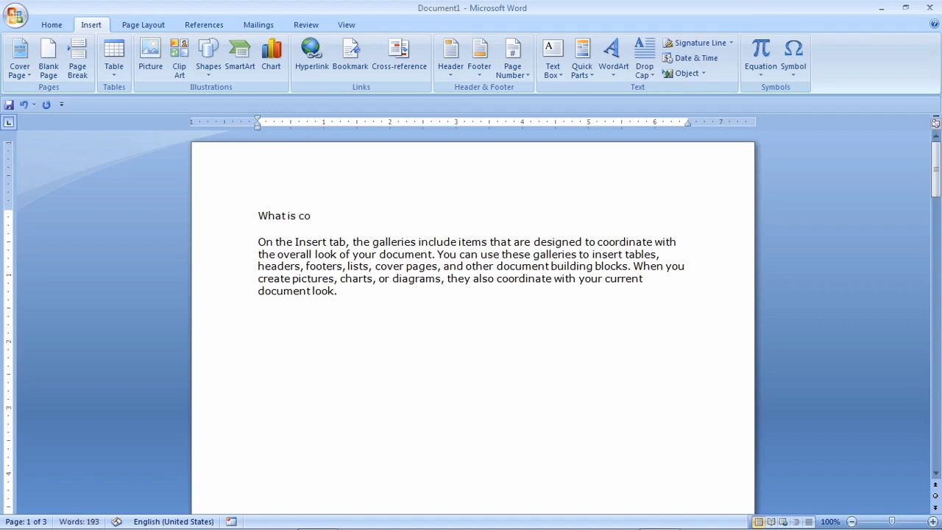
type(",")
key("BackSpace")
type("mp")
type("uter")
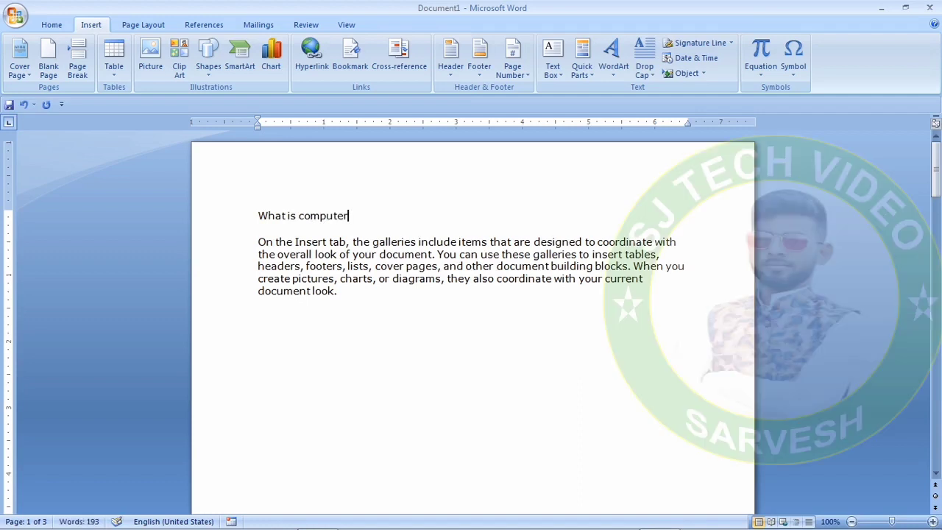
type("?")
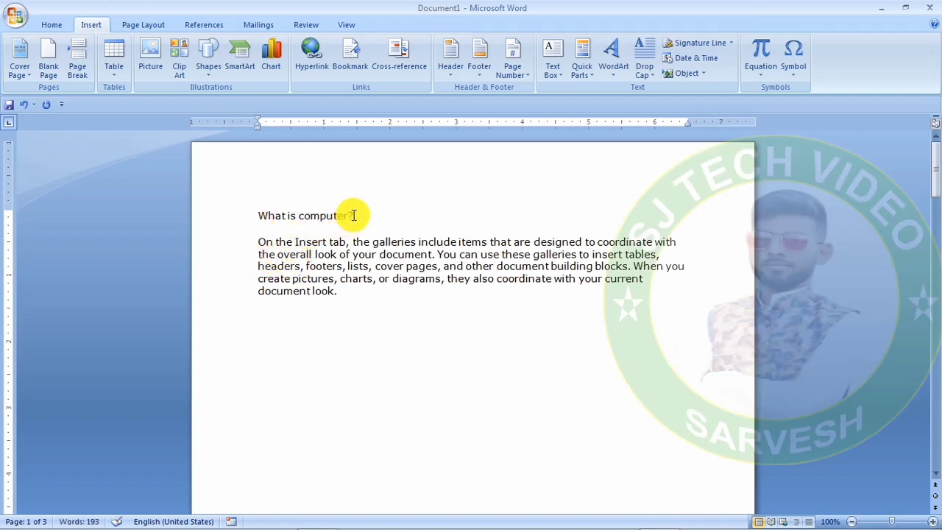
left_click_drag(356, 215, 278, 217)
key("ctrl+c")
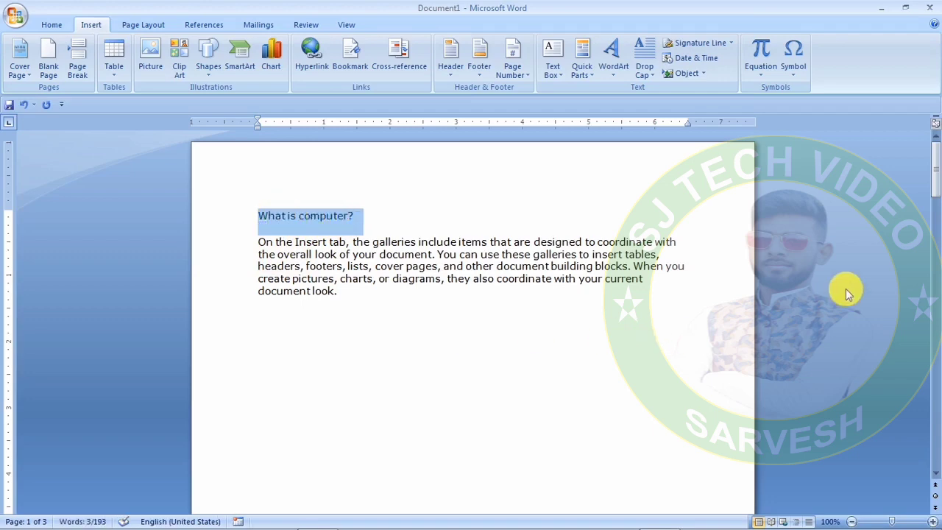
- Paste the heading above page 2's paragraph and replace 'computer' with 'key board'
left_click_drag(934, 187, 930, 275)
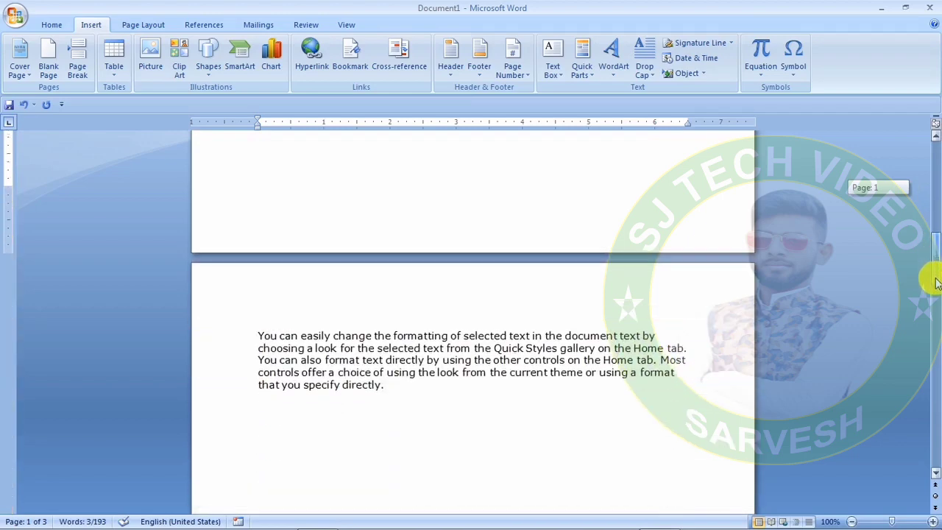
left_click(260, 331)
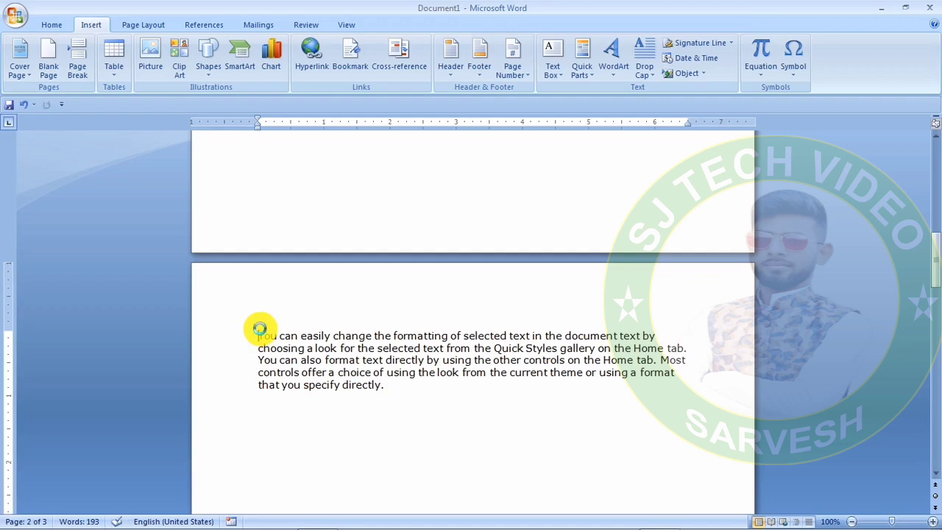
key("ctrl+v")
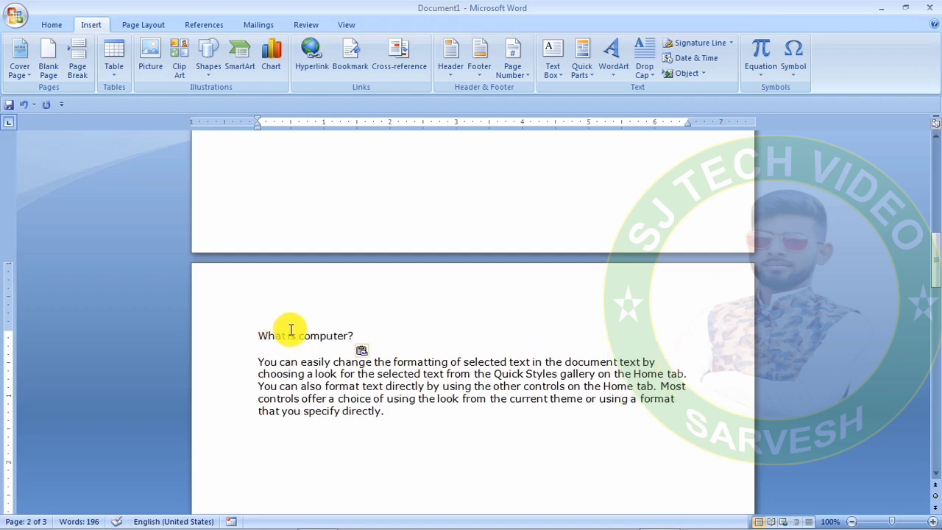
left_click_drag(299, 336, 347, 338)
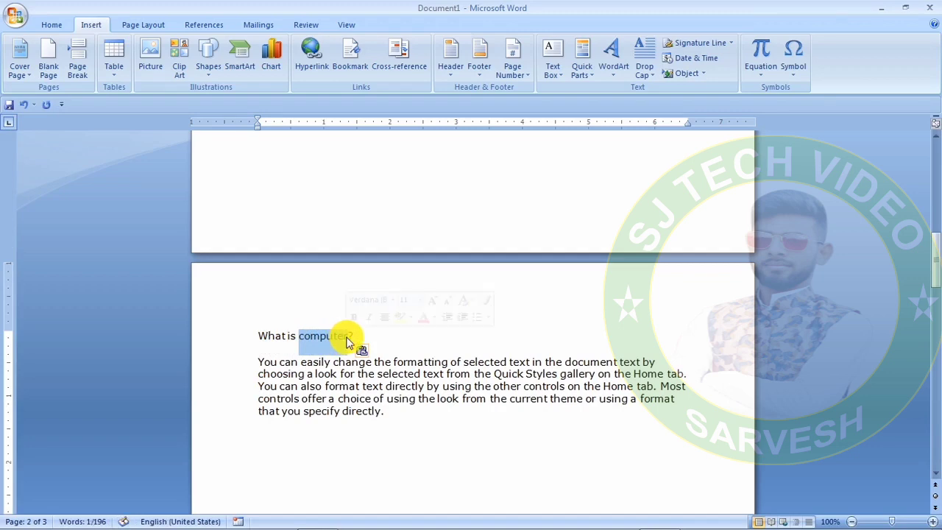
type("ke")
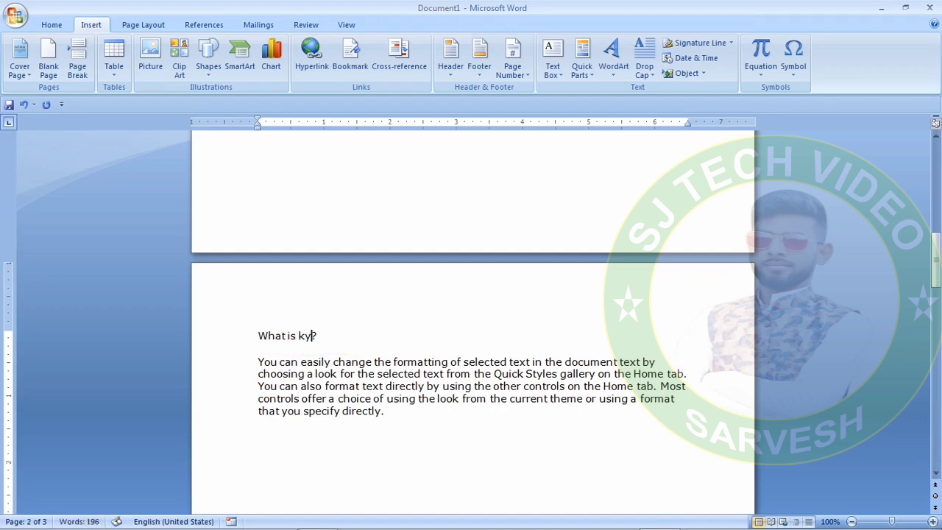
type("y b")
type("oar")
type("d")
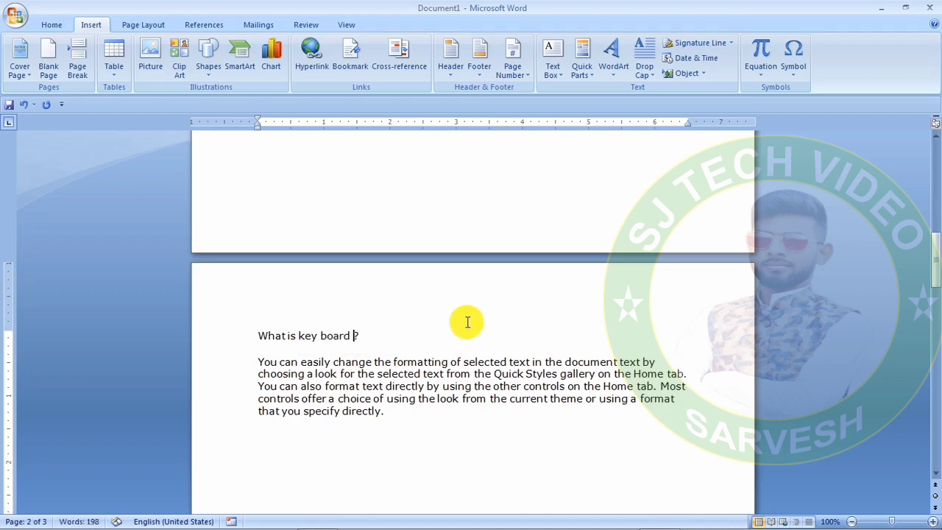
- Paste the heading above page 3's paragraph and change it to 'What is Mouse ?'
left_click_drag(934, 258, 934, 356)
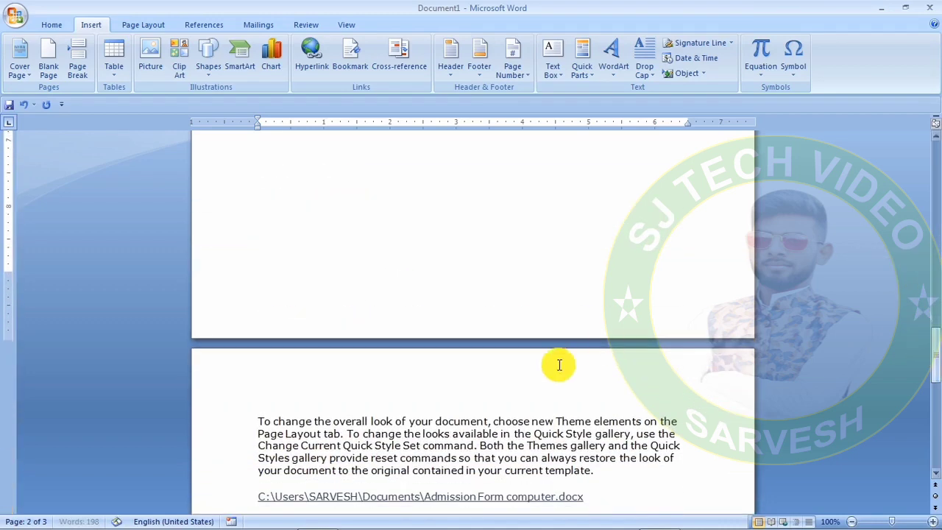
left_click(258, 419)
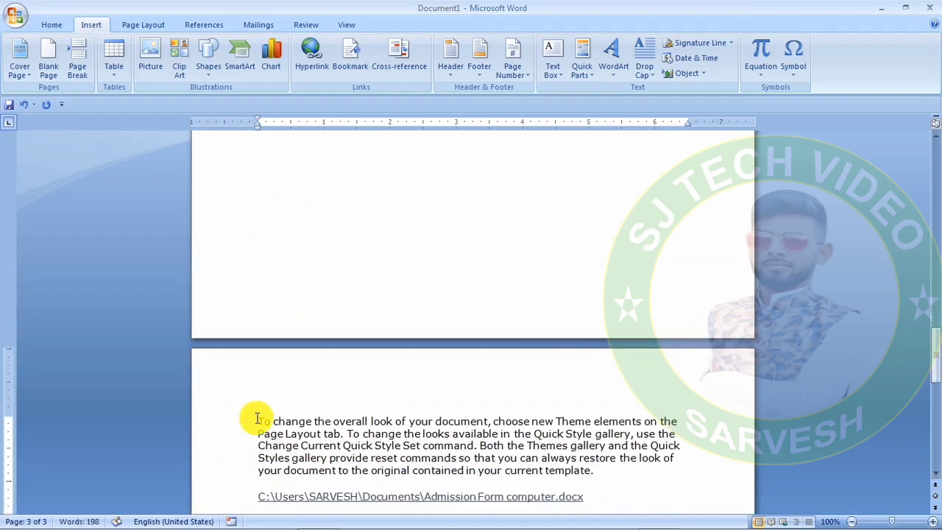
key("ctrl+v")
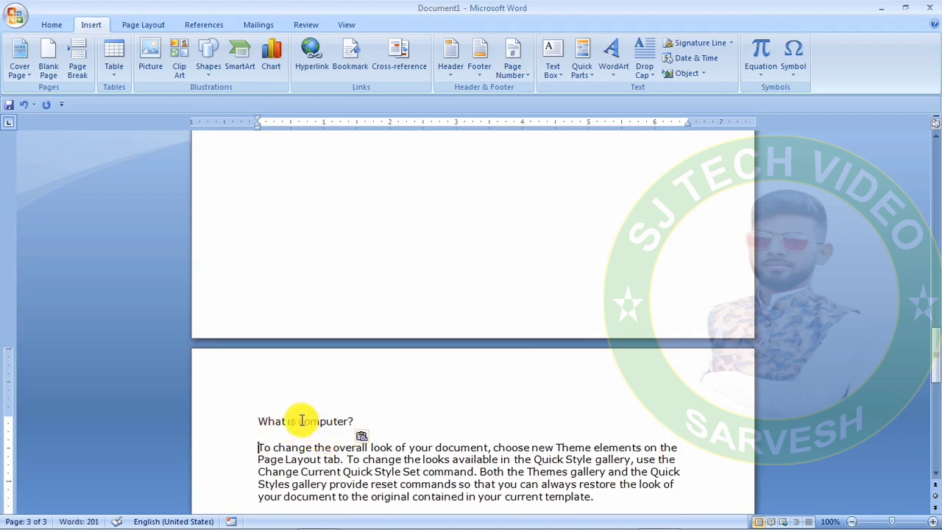
left_click_drag(299, 421, 348, 431)
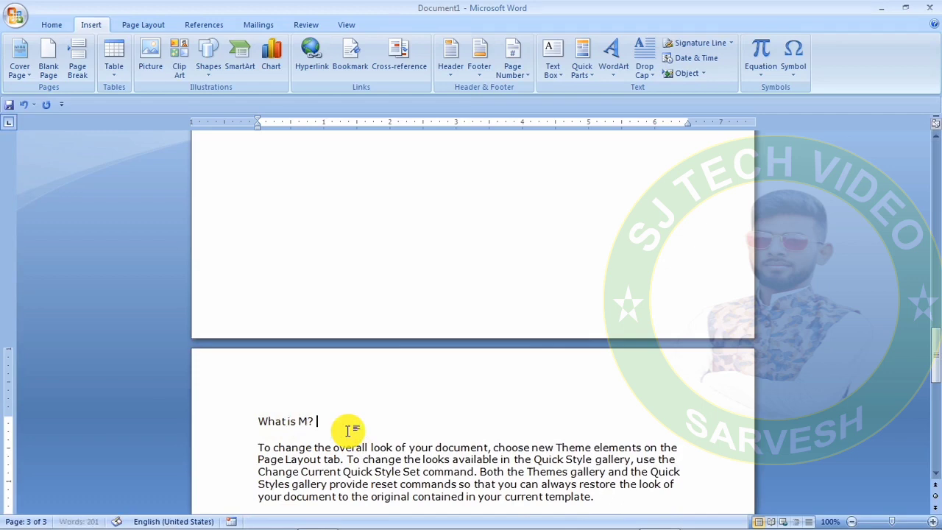
key("Right")
key("BackSpace")
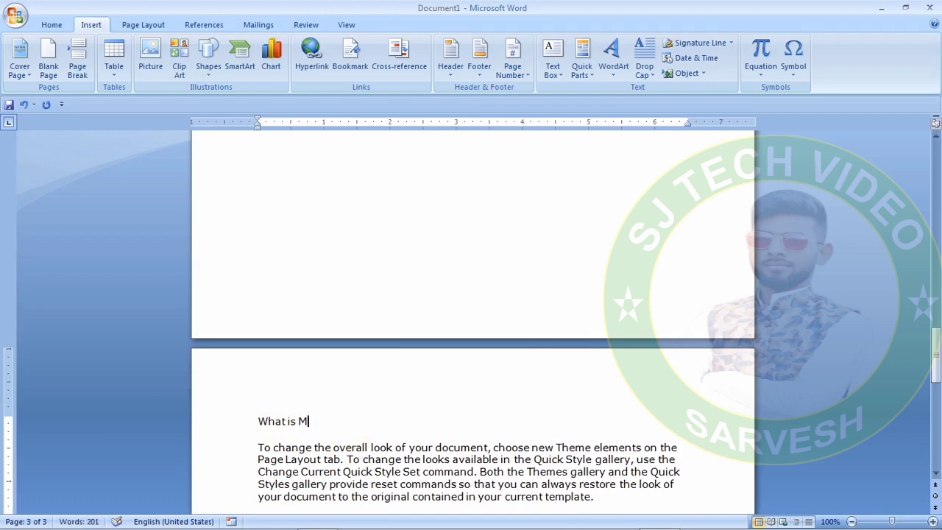
type("ouse")
type(" ?")
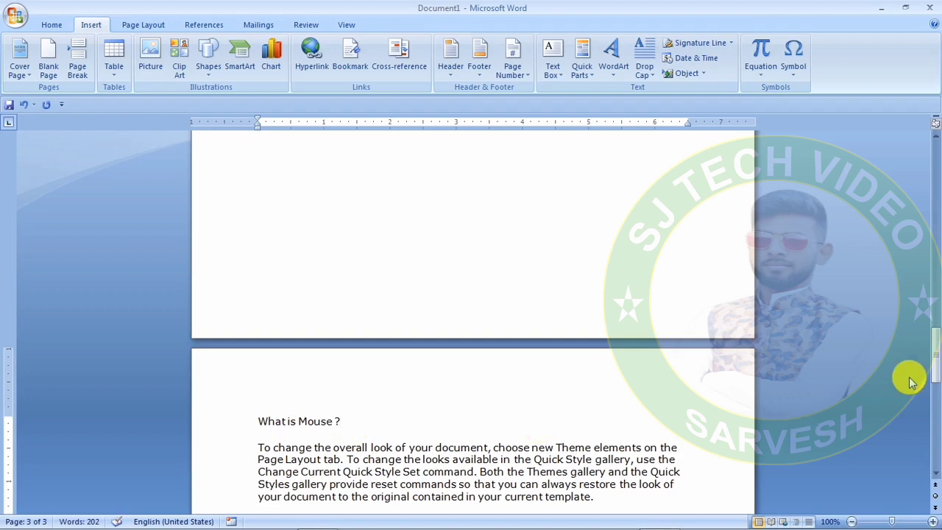
left_click_drag(935, 347, 932, 147)
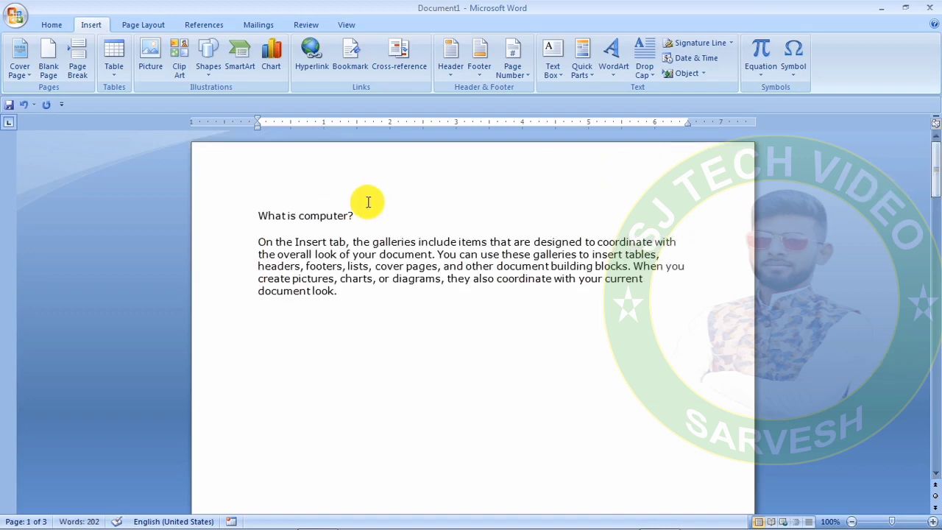
- Insert a page break before 'What is computer?' so a blank page starts the document
left_click(255, 214)
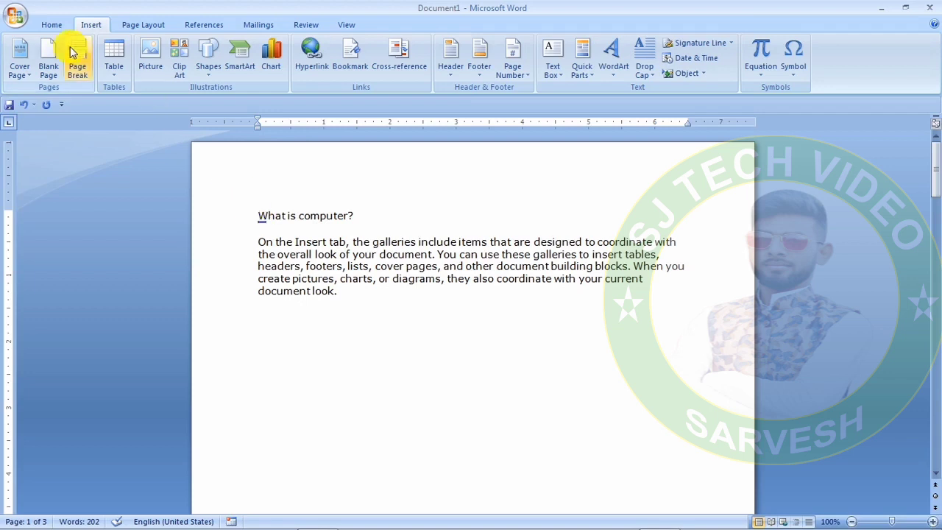
left_click(42, 59)
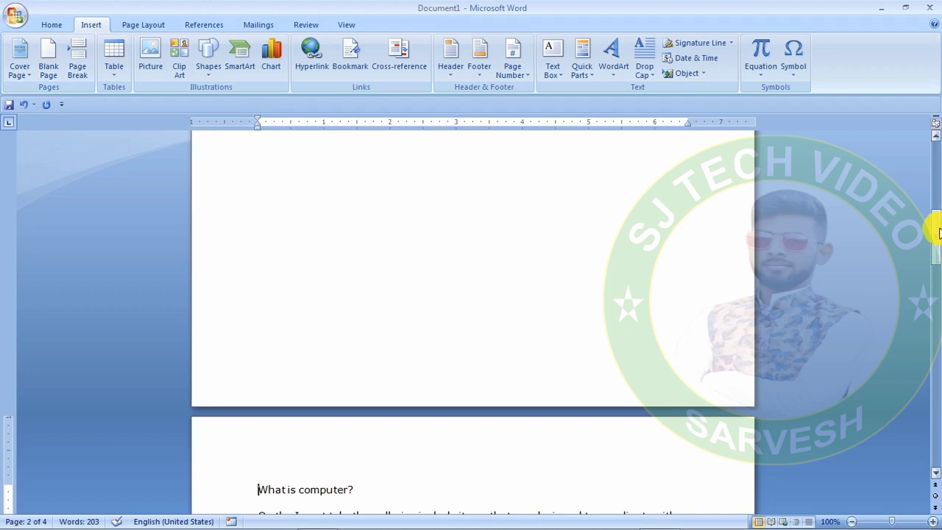
left_click_drag(934, 232, 936, 252)
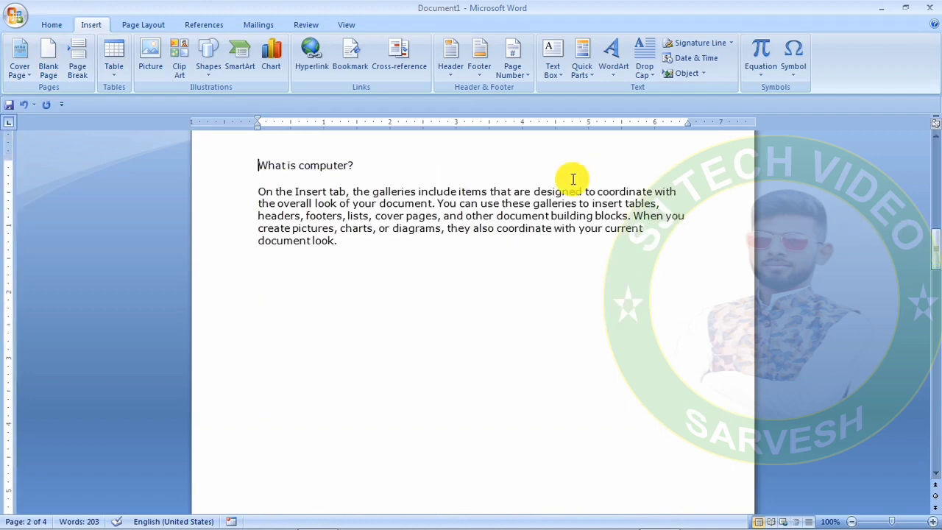
- Apply the Heading 1 style to the three topic titles on pages 2, 3 and 4
left_click_drag(353, 161, 255, 163)
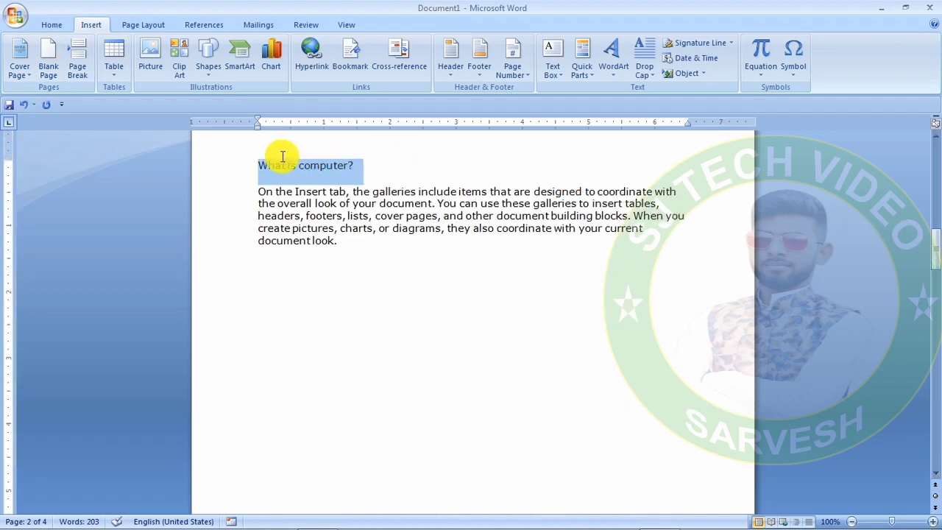
left_click(52, 27)
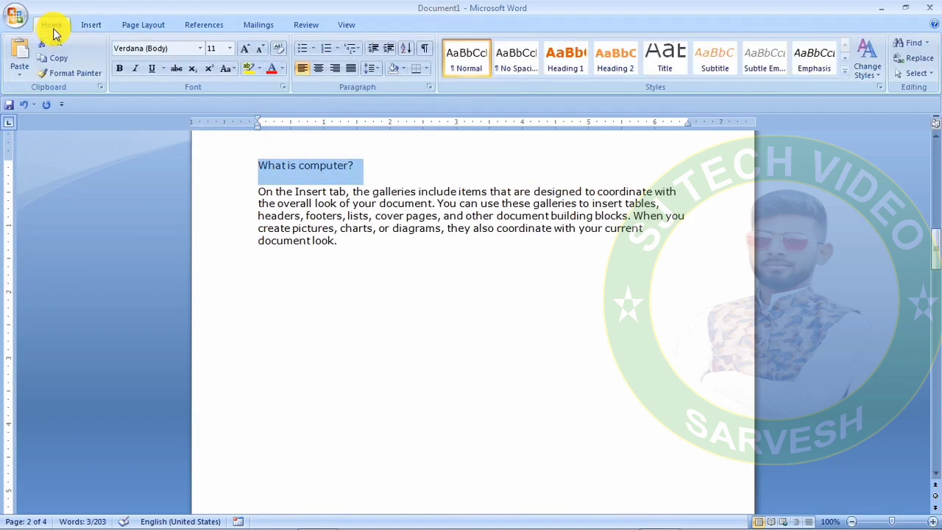
left_click(569, 65)
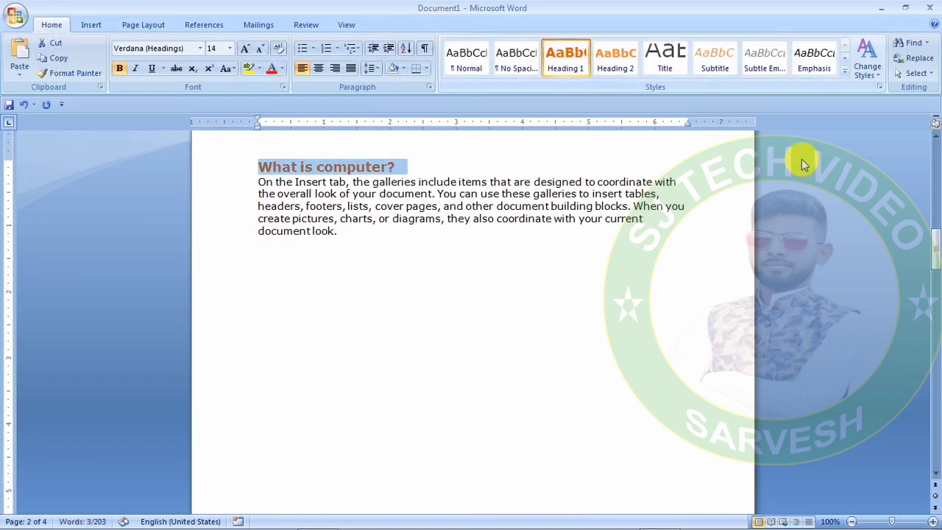
left_click_drag(933, 237, 931, 299)
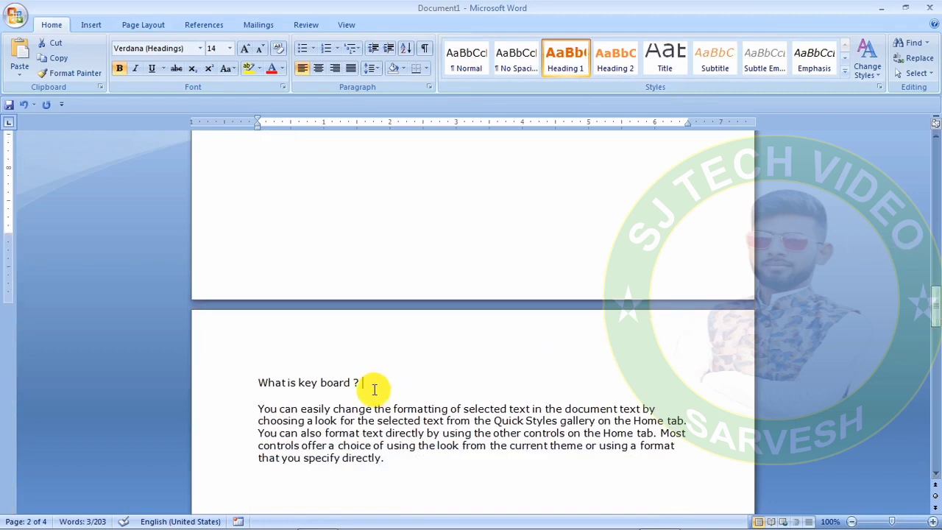
left_click_drag(368, 384, 251, 381)
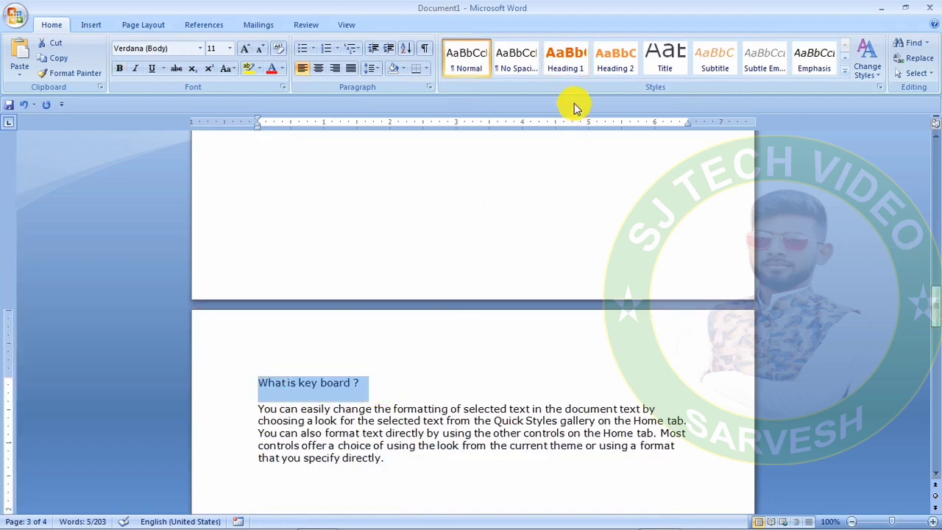
left_click(566, 62)
left_click_drag(934, 294, 935, 379)
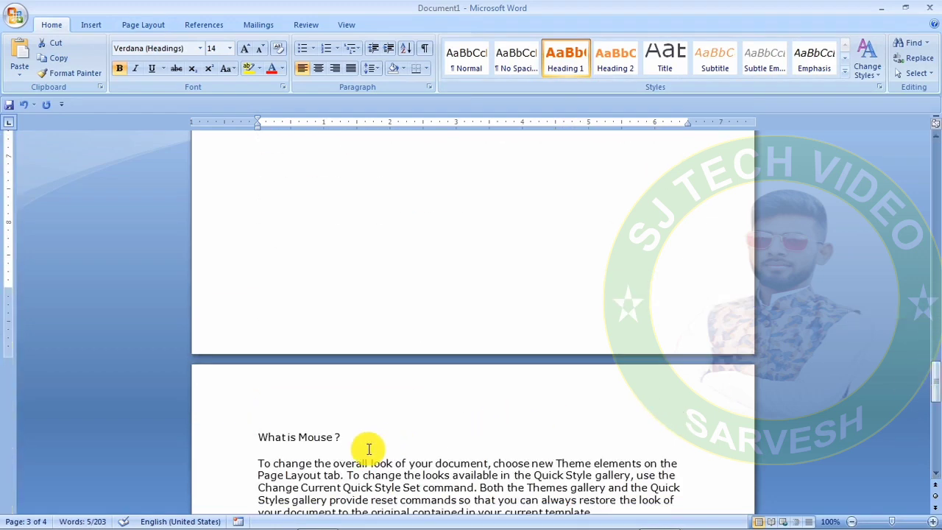
left_click_drag(365, 445, 243, 439)
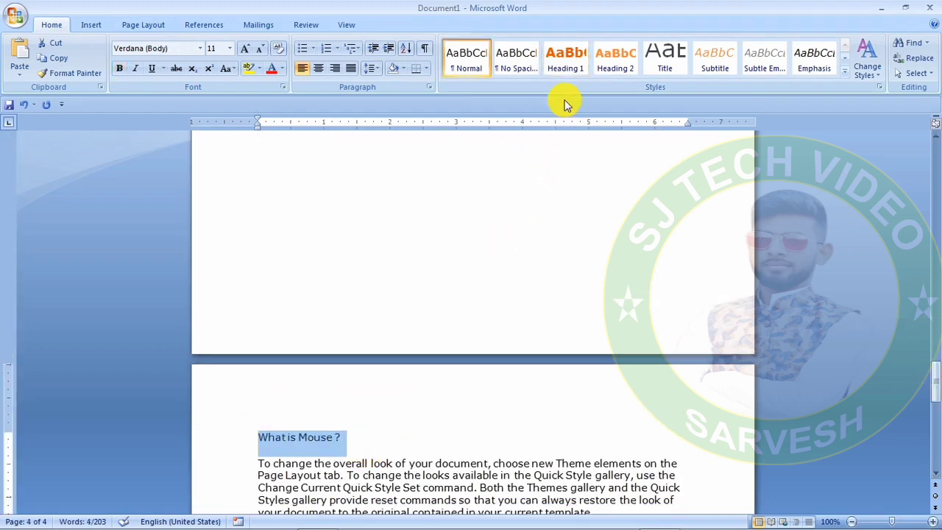
left_click(565, 60)
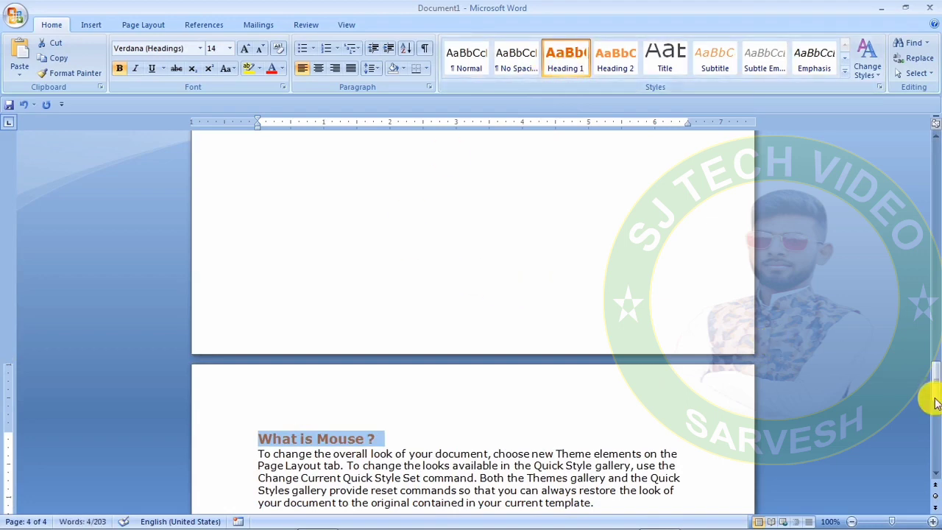
left_click_drag(932, 383, 924, 147)
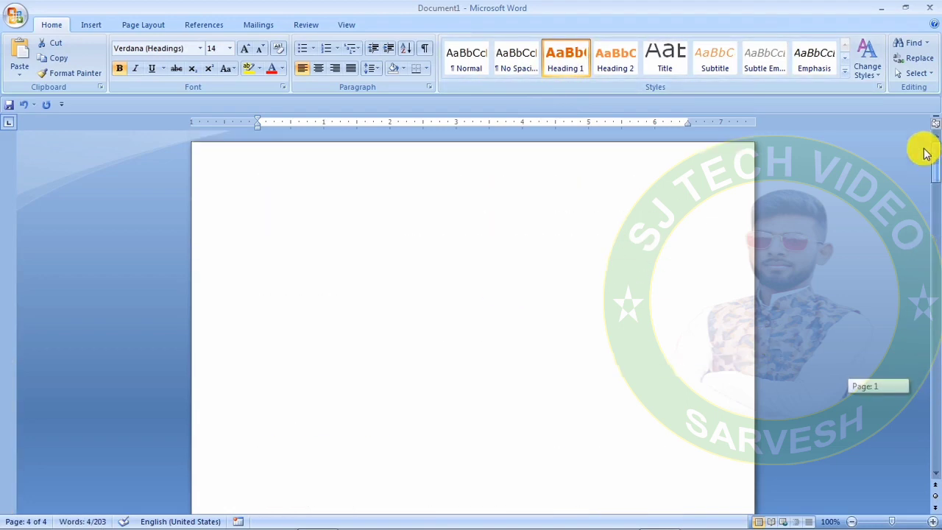
- Open the Cross-reference dialog from the Insert tab with the cursor on the blank first page
left_click(285, 259)
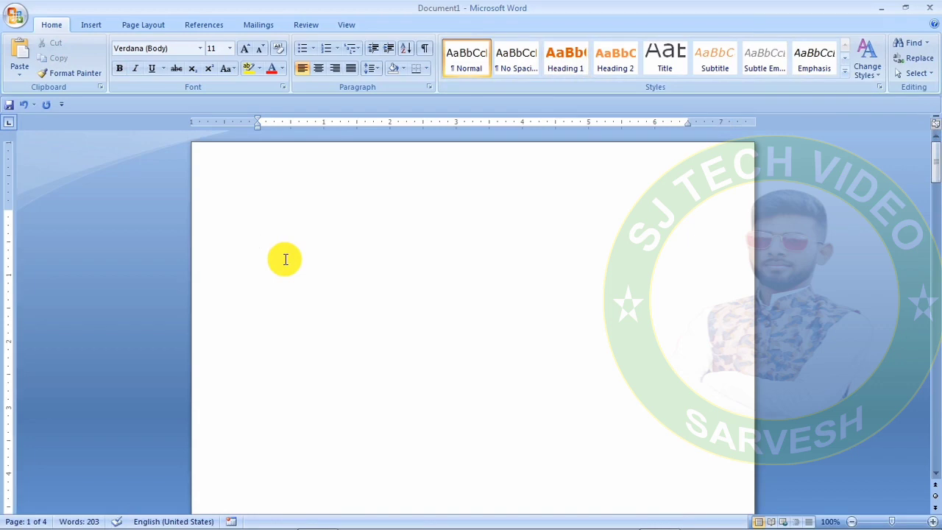
left_click(96, 26)
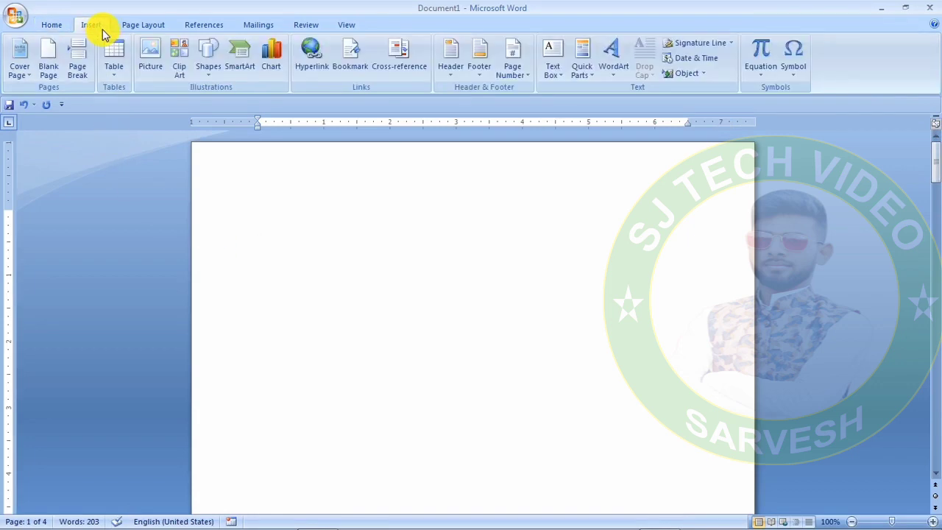
left_click(403, 65)
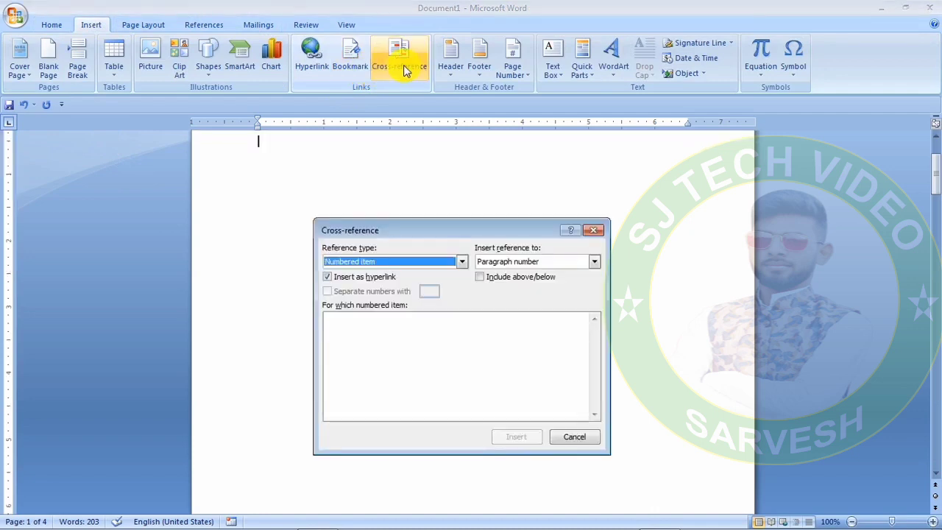
- Change the cross-reference type from Numbered item to Heading
left_click(462, 262)
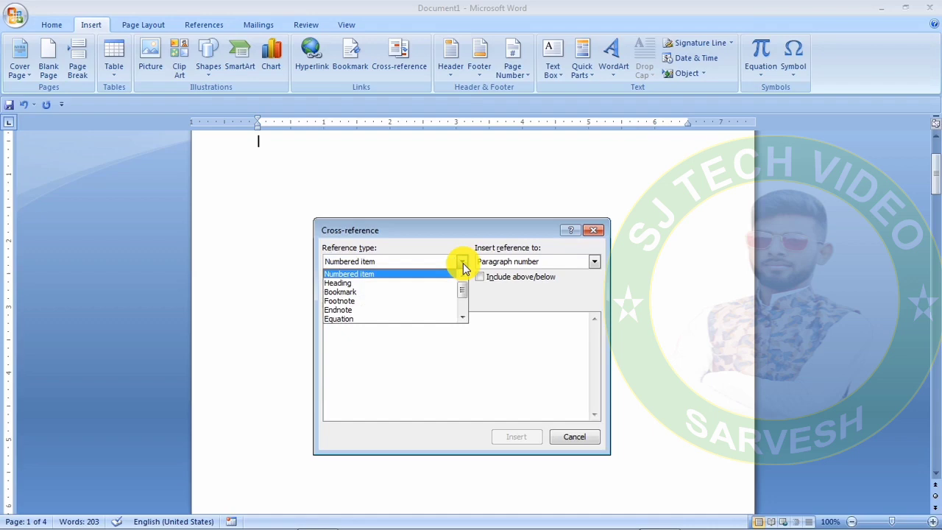
left_click_drag(462, 290, 464, 312)
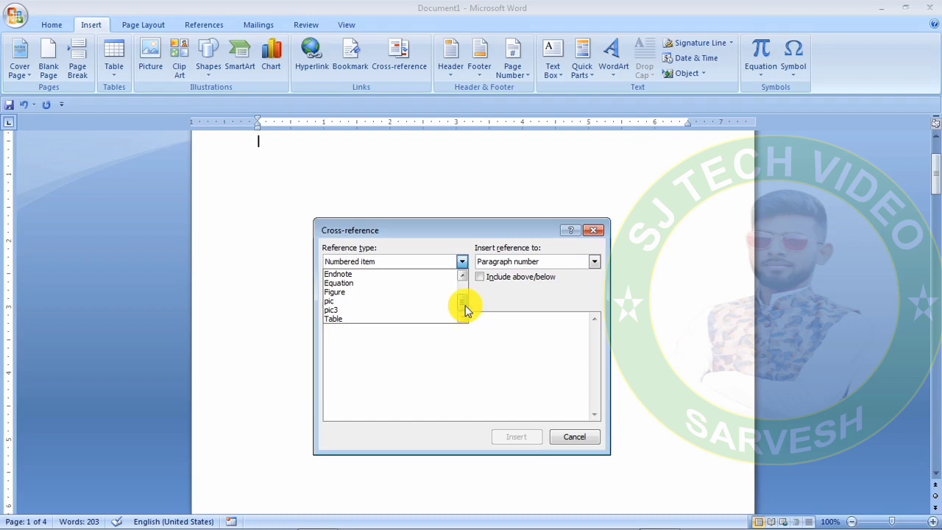
scroll(464, 302, "up", 1)
scroll(462, 298, "up", 2)
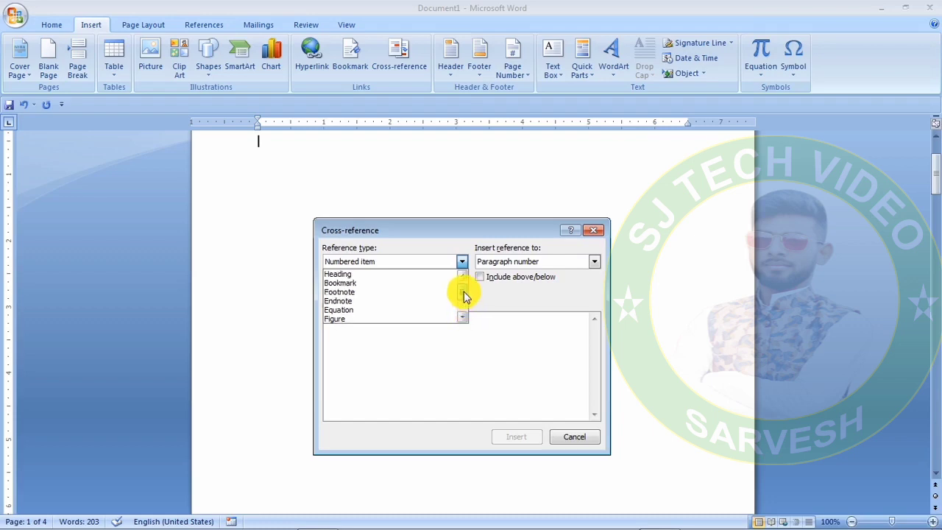
scroll(460, 296, "up", 1)
left_click(409, 283)
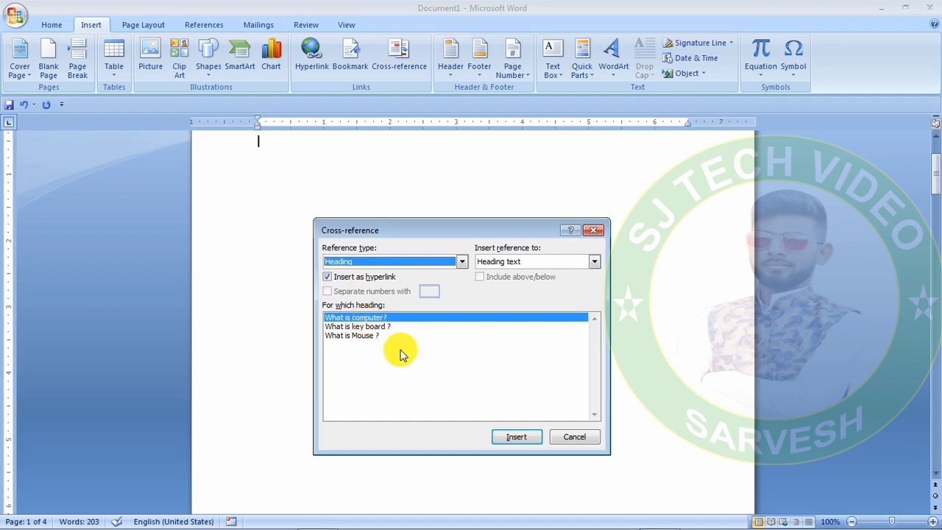
- Insert hyperlinked cross-references to 'What is computer?', 'What is key board ?' and 'What is Mouse ?'
left_click(516, 438)
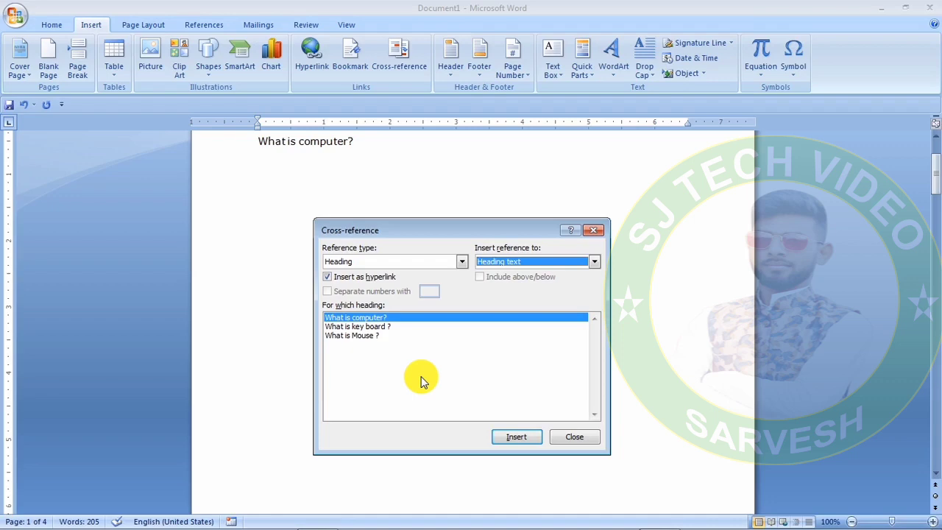
left_click(369, 320)
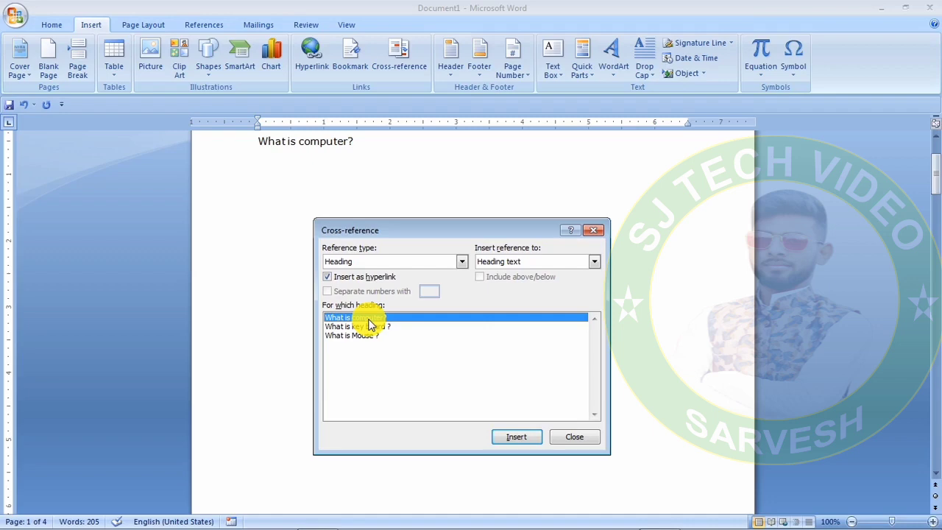
left_click(382, 327)
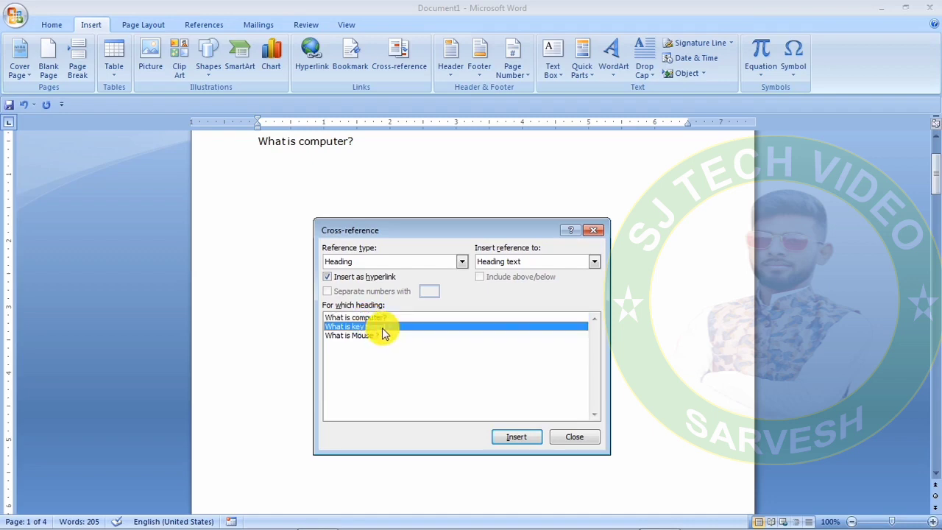
left_click(523, 439)
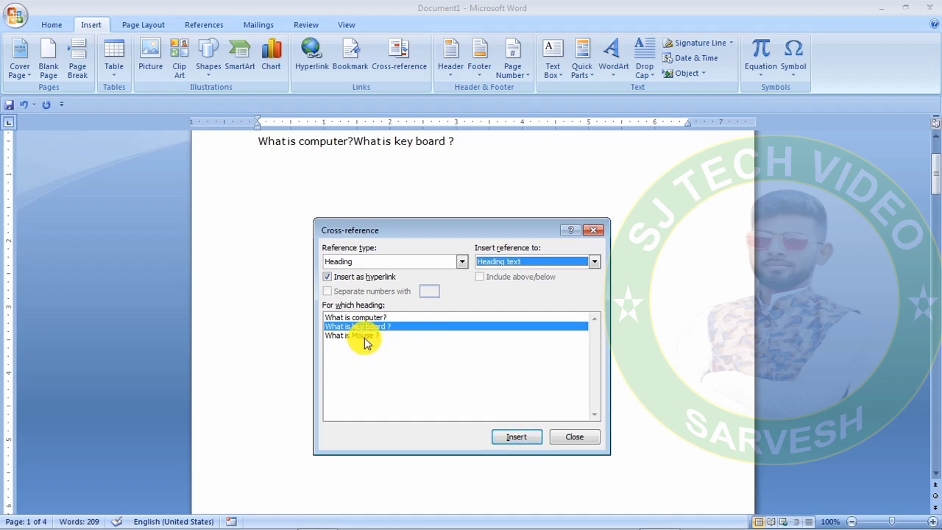
left_click(360, 336)
left_click(527, 439)
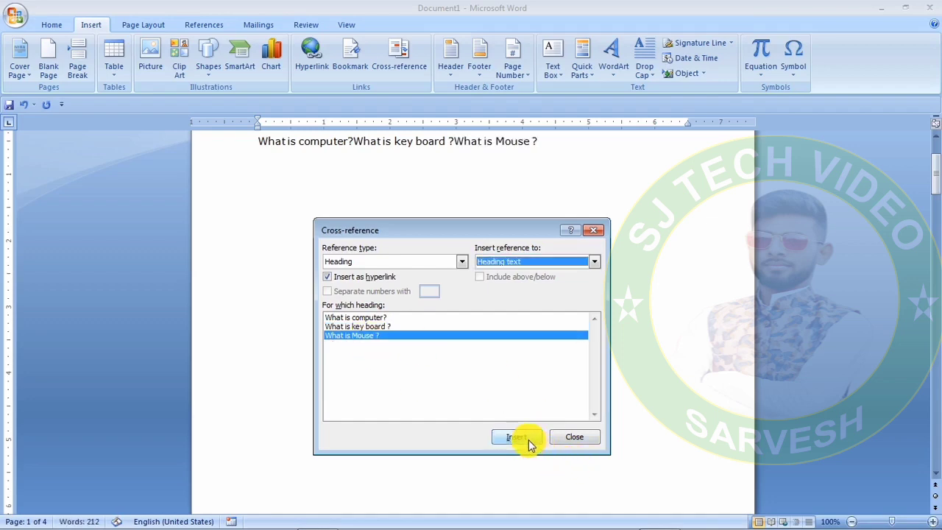
- Close the Cross-reference dialog and break the keyboard and Mouse links onto their own lines
left_click(581, 436)
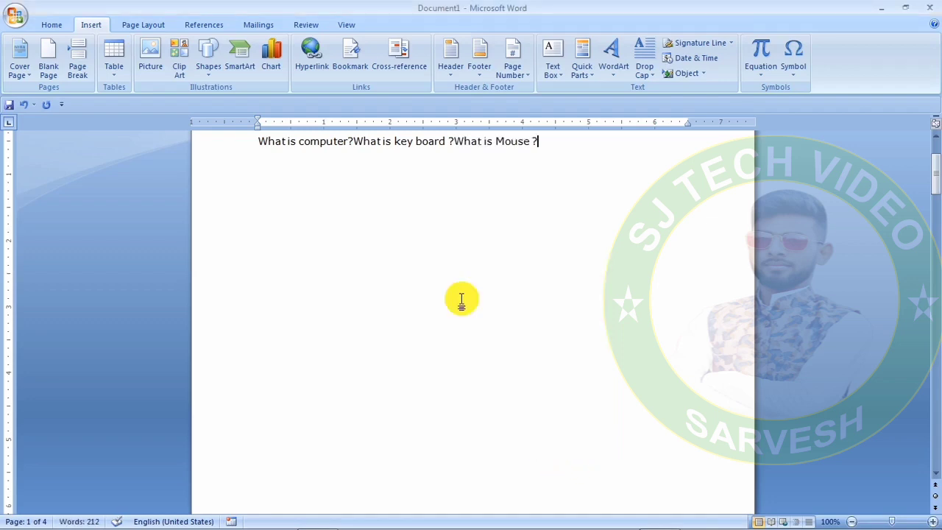
left_click(352, 141)
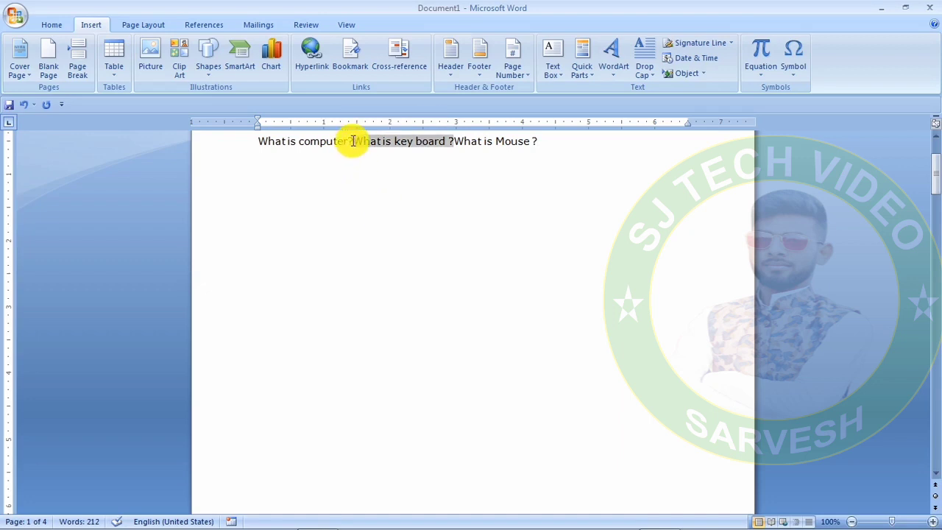
key("Return")
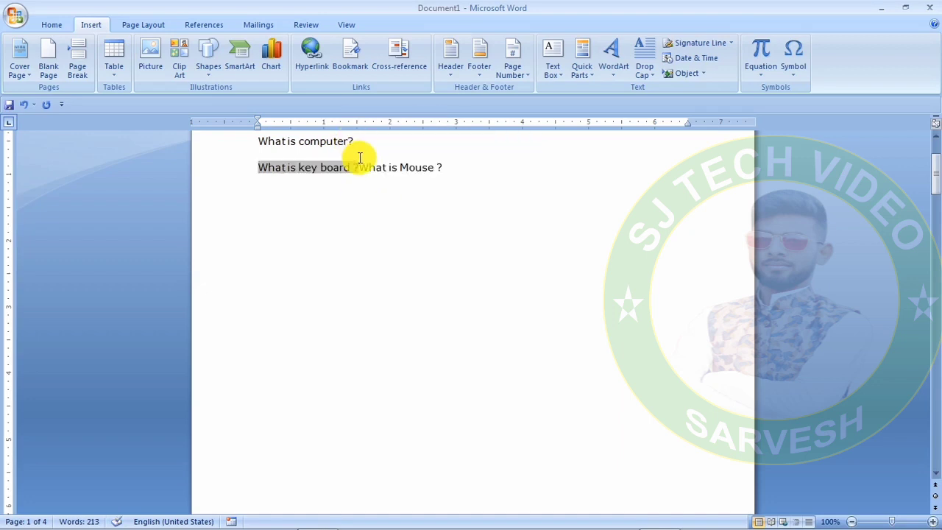
left_click(357, 167)
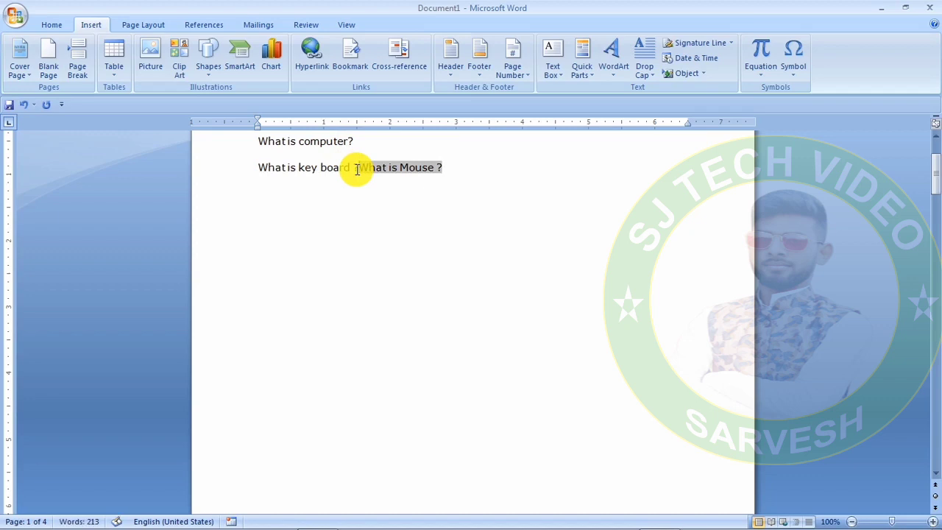
key("Return")
left_click(414, 217)
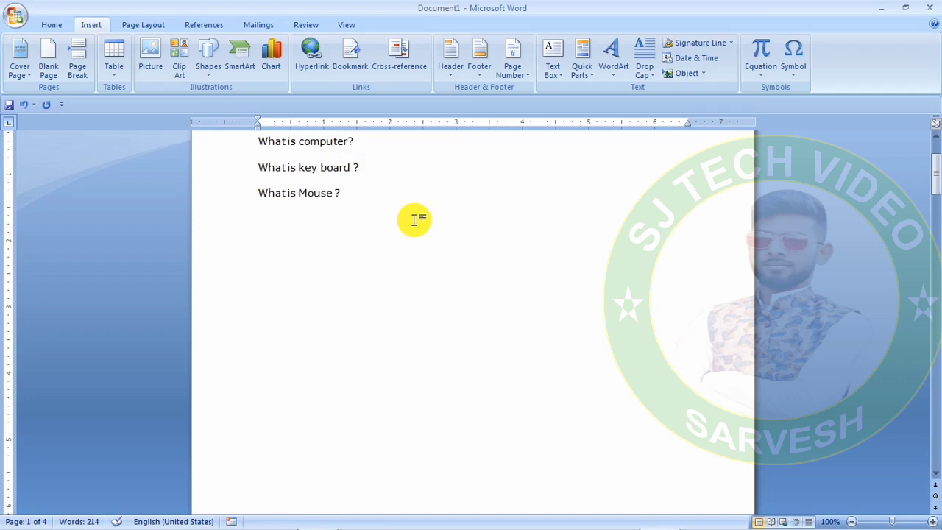
- Ctrl+click the 'What is key board ?' link to jump to its heading on page 3
left_click(327, 170, "ctrl")
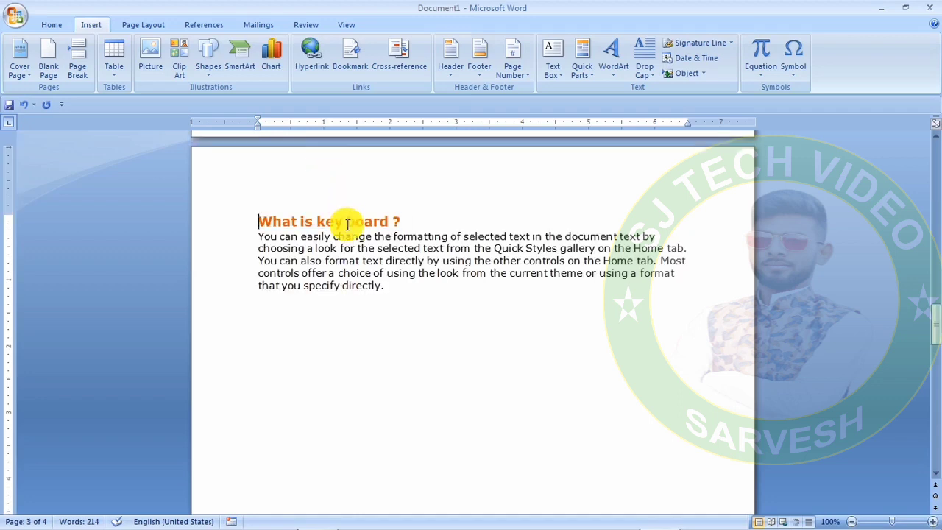